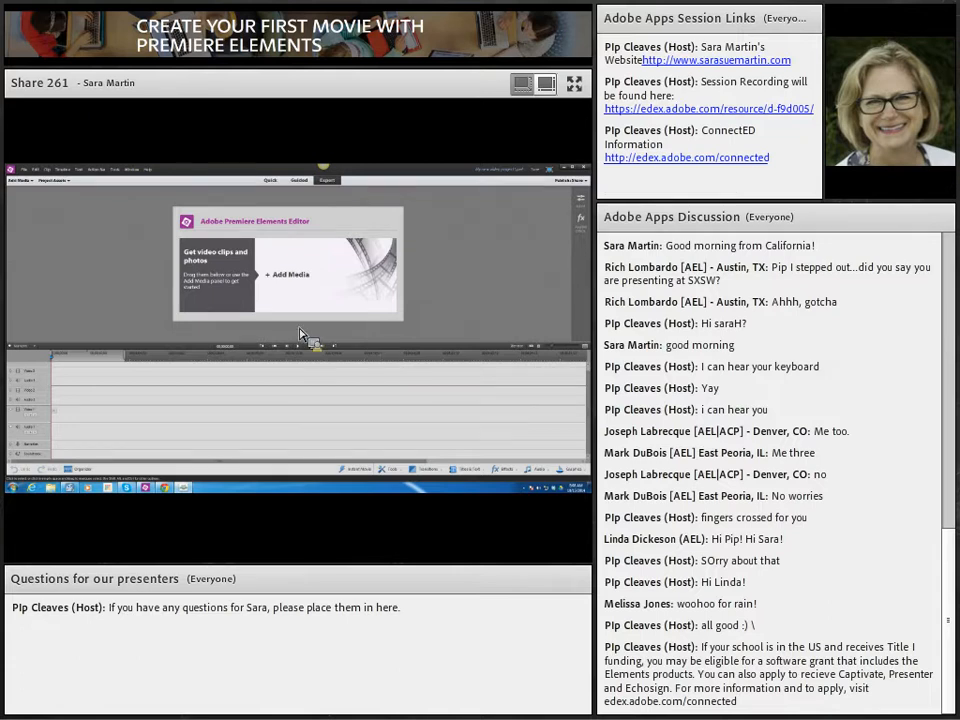
Step: Add the video clips and photos to the project assets and place the video clips in sequence on the Video 1 track
{"action": "left_click", "coordinate": [291, 278]}
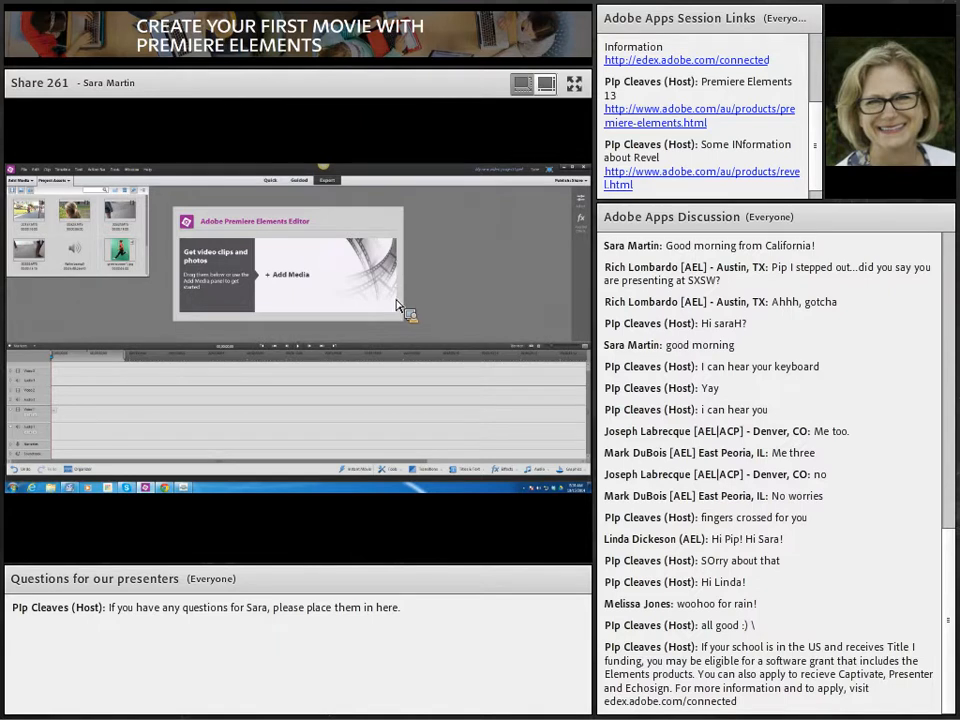
{"action": "left_click", "coordinate": [69, 183]}
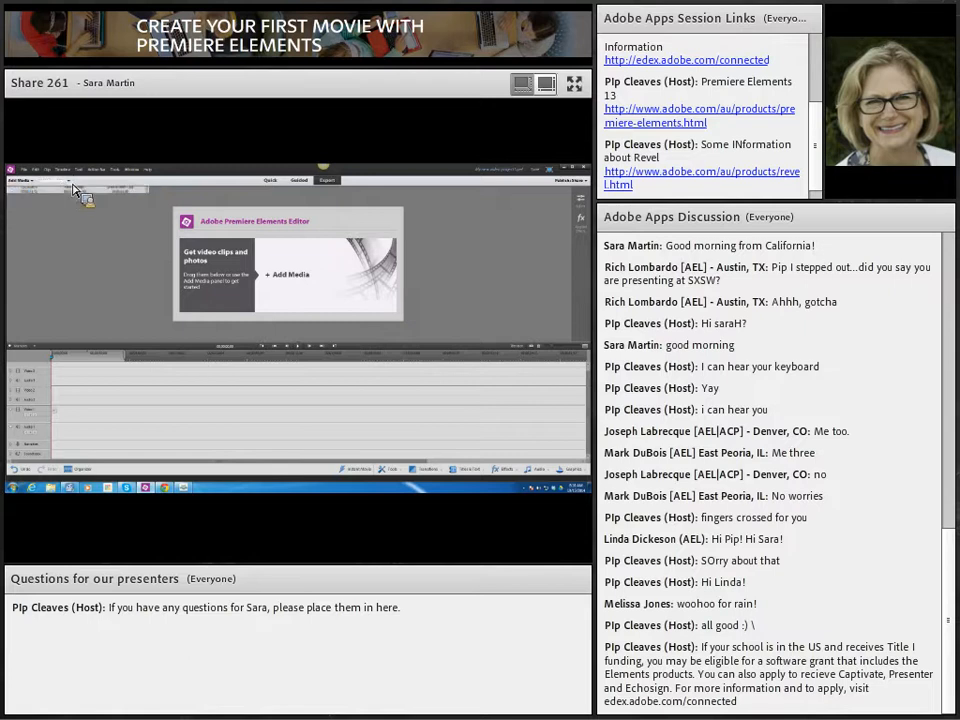
{"action": "left_click", "coordinate": [72, 188]}
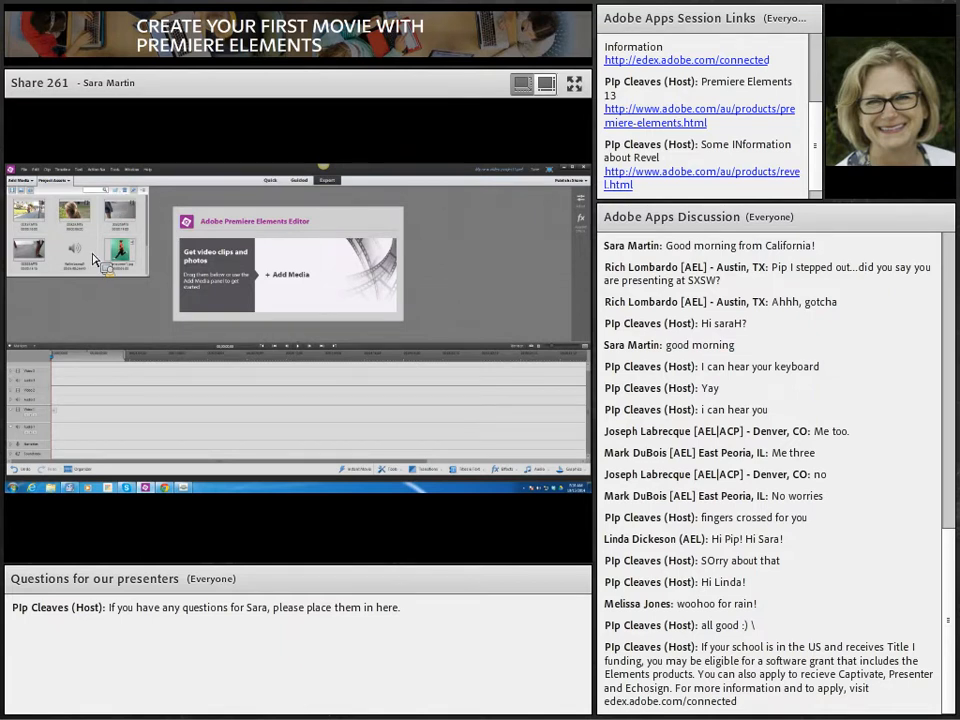
{"action": "left_click_drag", "start_coordinate": [90, 260], "coordinate": [131, 424]}
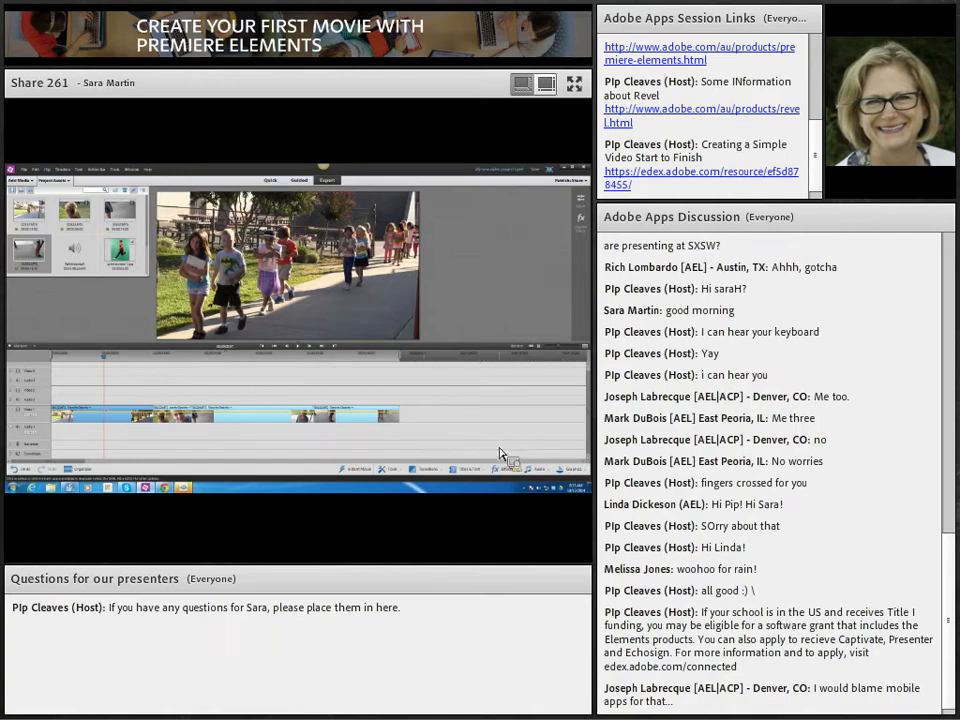
Step: Show all transition categories and apply a transition between the first and second clips on Video 1
{"action": "left_click", "coordinate": [437, 477]}
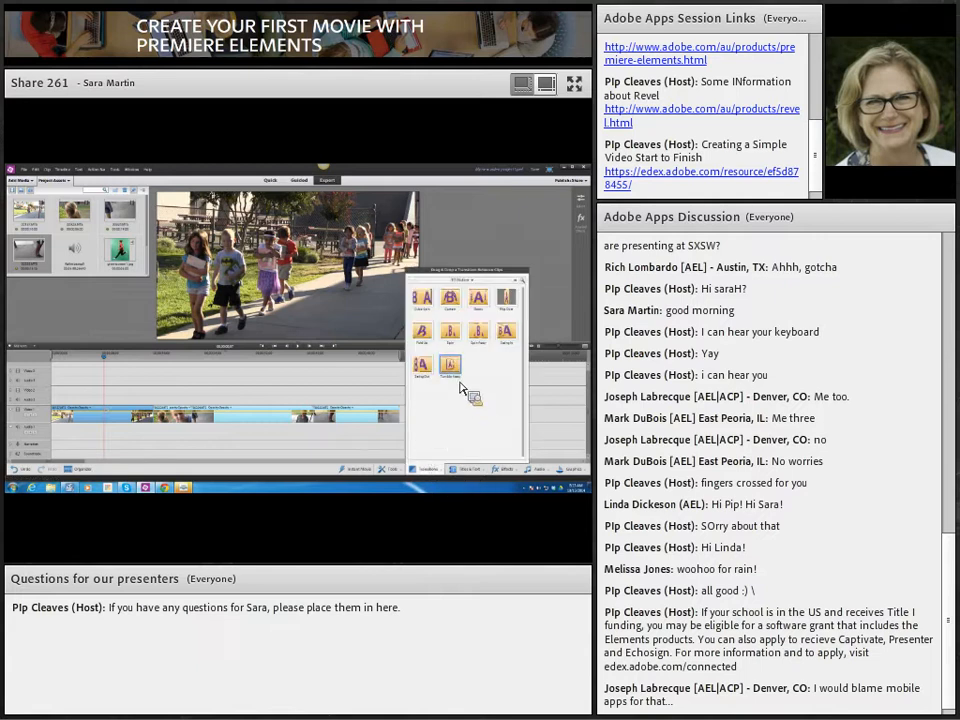
{"action": "left_click", "coordinate": [475, 283]}
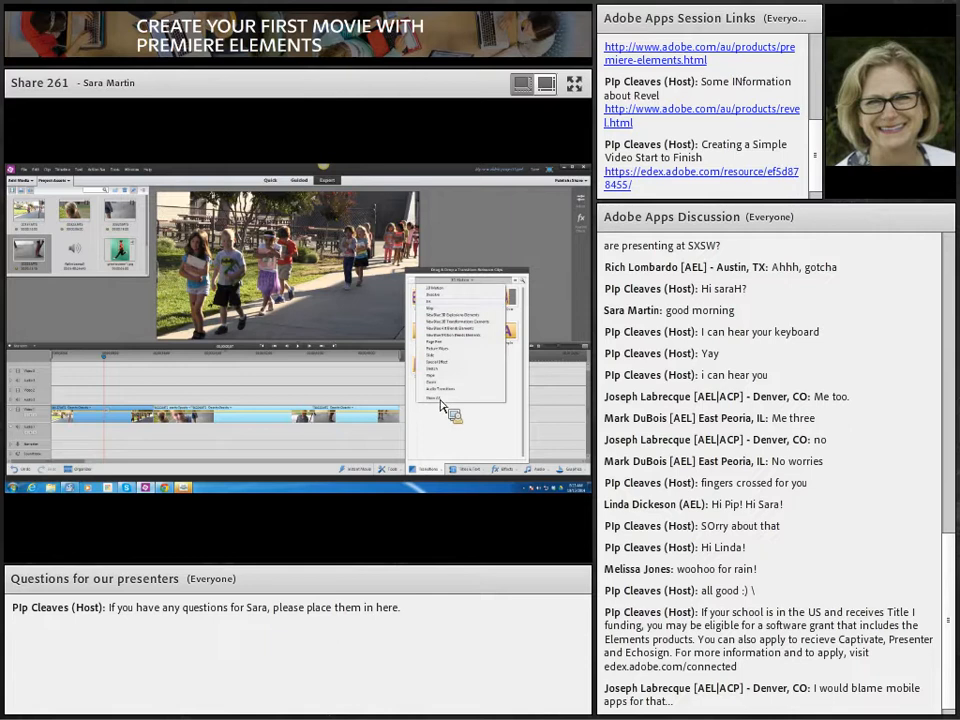
{"action": "left_click", "coordinate": [441, 399]}
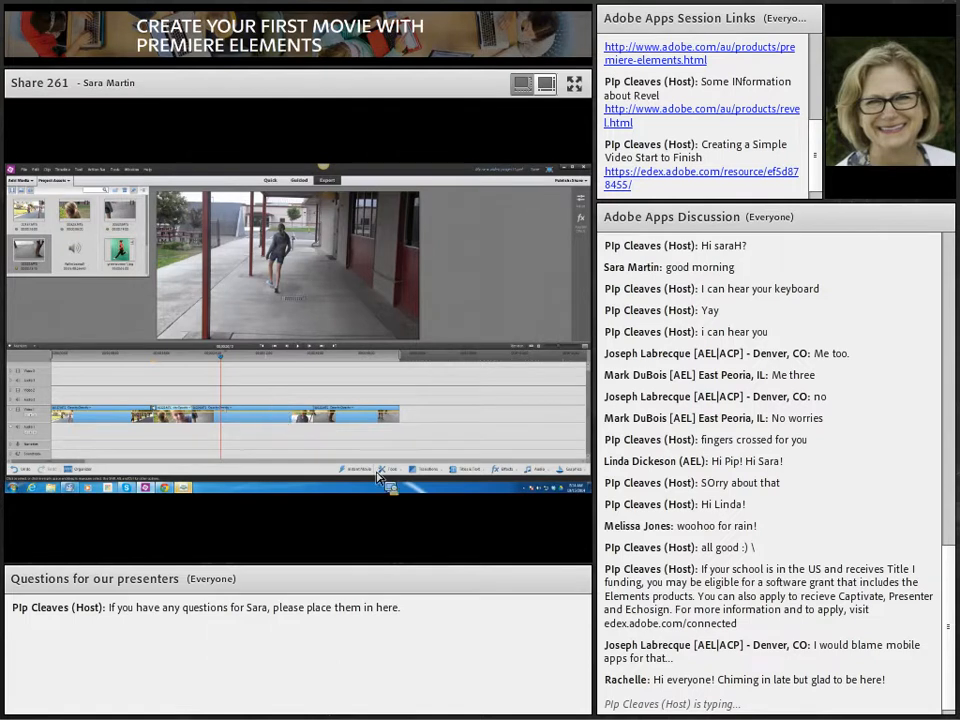
Step: Browse the title templates in the General category and across all categories, ending with the General templates
{"action": "left_click", "coordinate": [464, 474]}
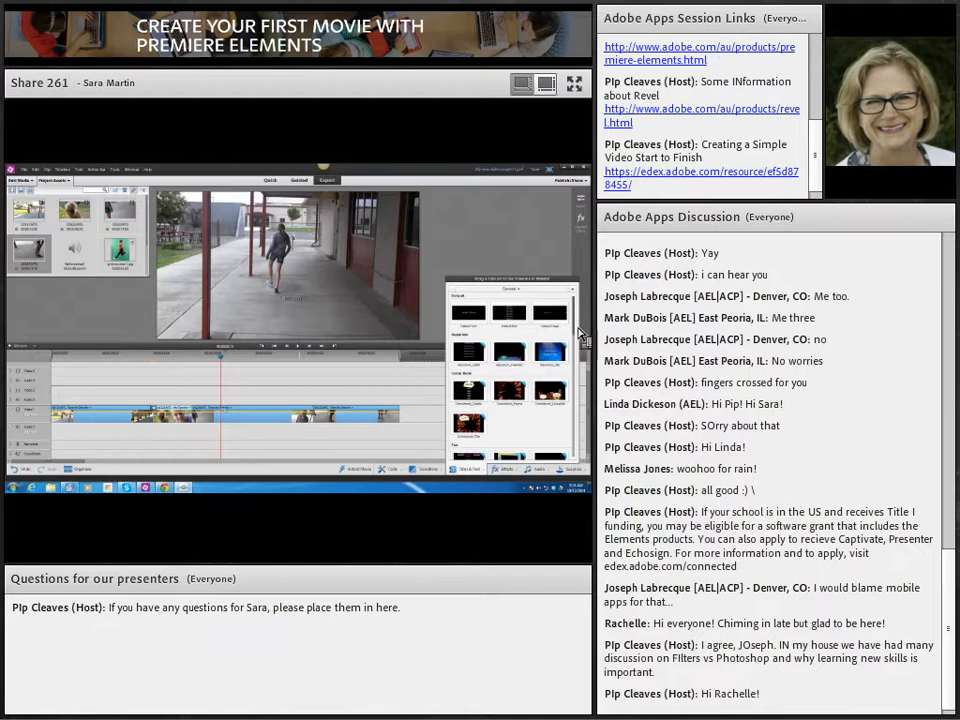
{"action": "scroll", "coordinate": [580, 343], "scroll_direction": "down", "scroll_amount": 2}
{"action": "scroll", "coordinate": [560, 325], "scroll_direction": "up", "scroll_amount": 2}
{"action": "left_click", "coordinate": [509, 290]}
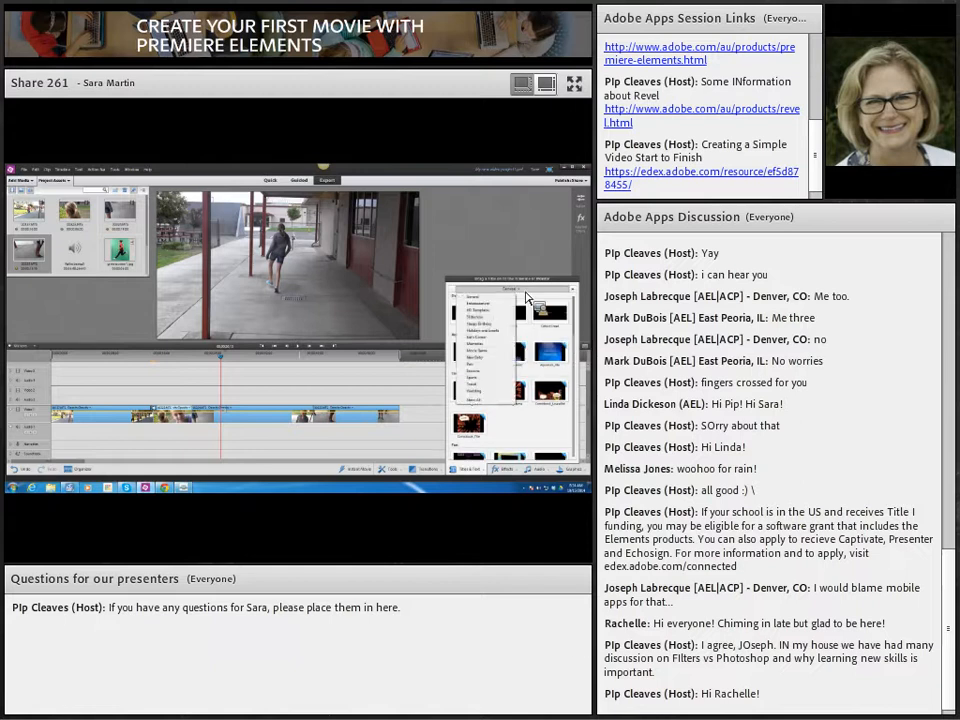
{"action": "left_click", "coordinate": [495, 400]}
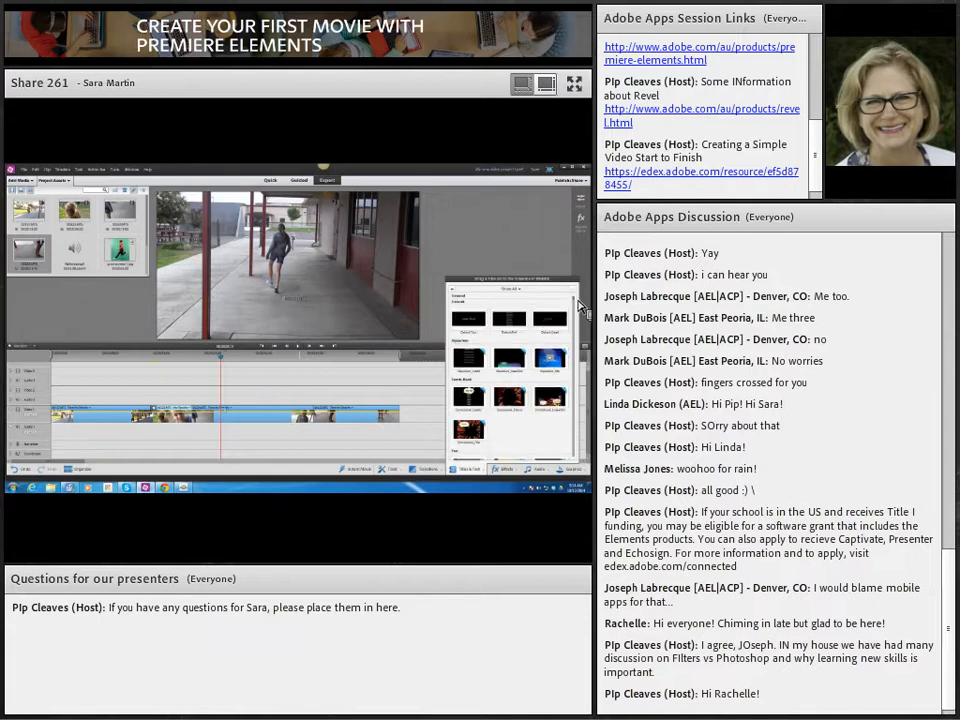
{"action": "scroll", "coordinate": [577, 305], "scroll_direction": "down", "scroll_amount": 3}
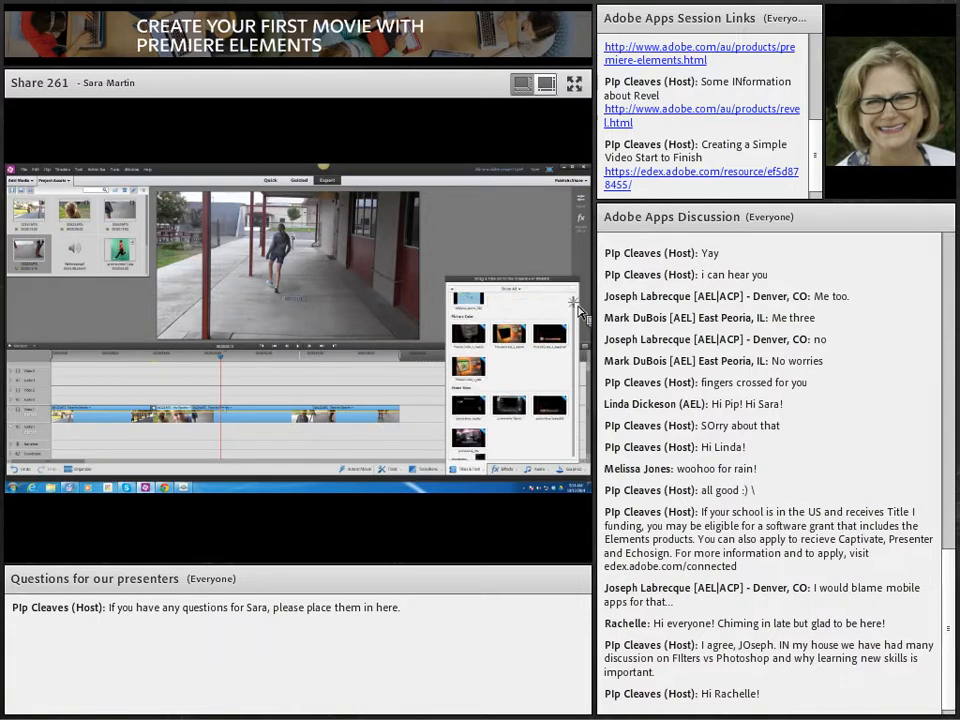
{"action": "left_click_drag", "start_coordinate": [577, 303], "coordinate": [576, 296]}
{"action": "left_click", "coordinate": [513, 292]}
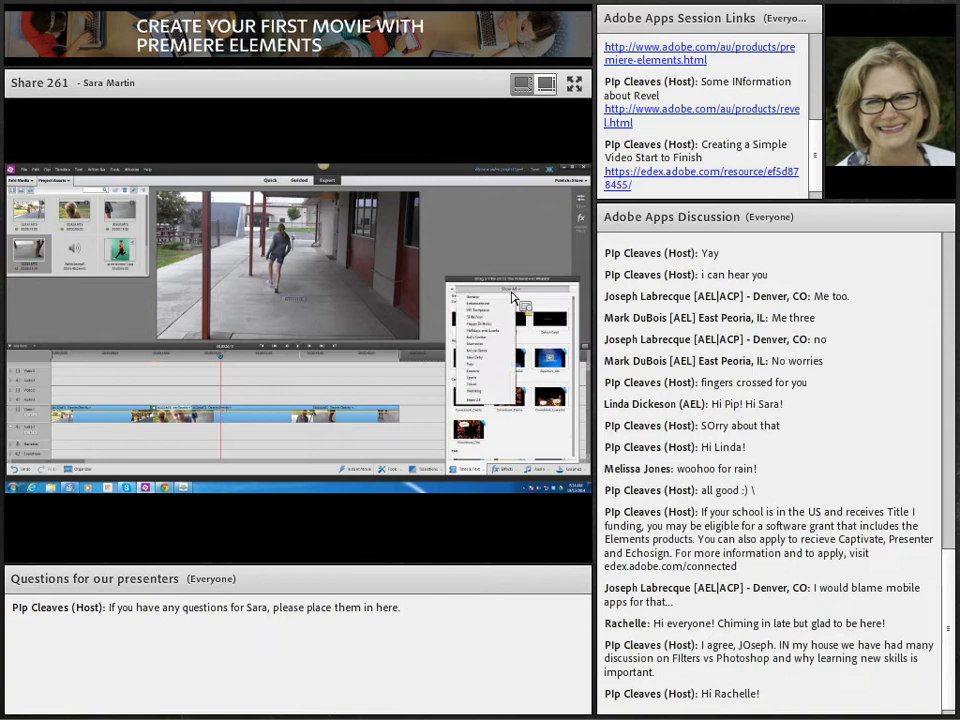
{"action": "left_click", "coordinate": [485, 306]}
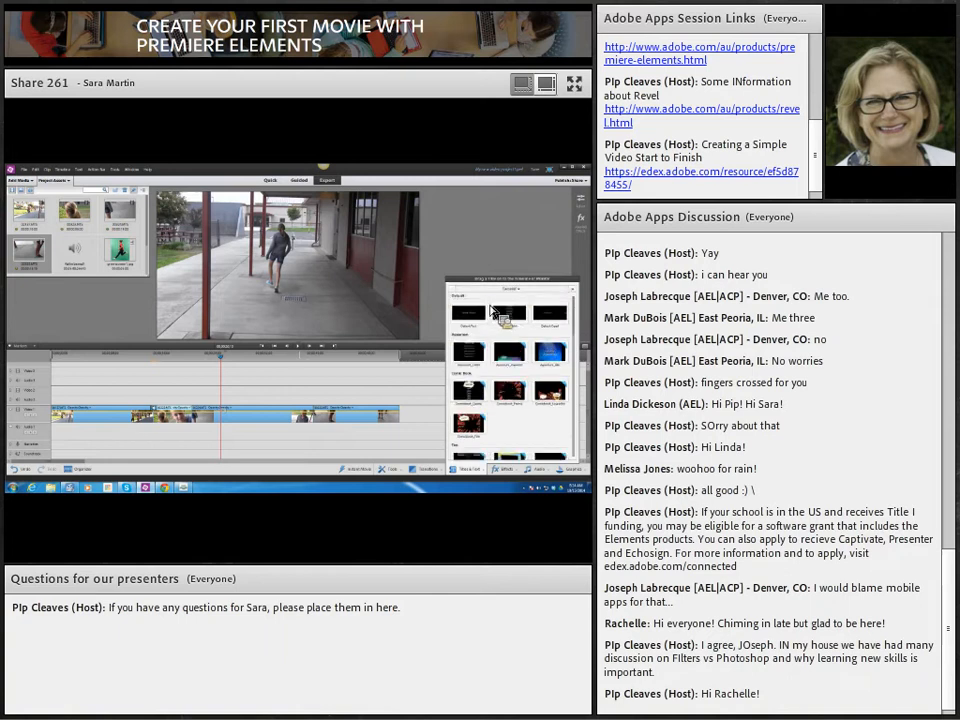
{"action": "scroll", "coordinate": [578, 350], "scroll_direction": "down", "scroll_amount": 3}
{"action": "mouse_move", "coordinate": [579, 349]}
{"action": "left_mouse_down"}
{"action": "mouse_move", "coordinate": [585, 453]}
{"action": "mouse_move", "coordinate": [588, 427]}
{"action": "left_mouse_up"}
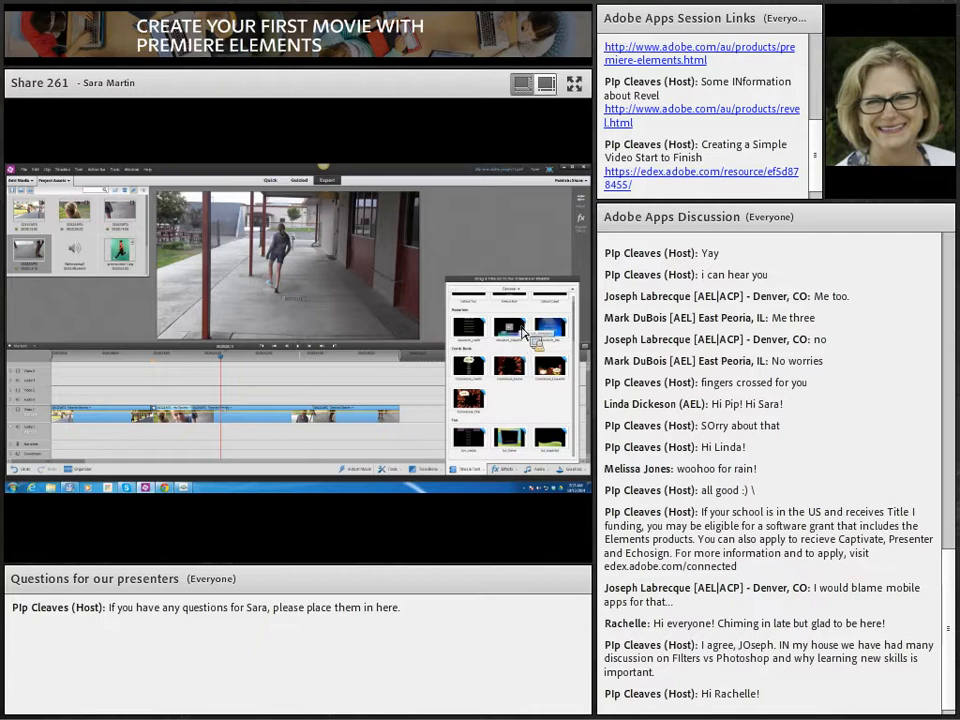
Step: Place the superimposed main title and subtitle template on Video 2, extend it across the clip of walking children, and preview it
{"action": "left_click_drag", "start_coordinate": [522, 333], "coordinate": [170, 400]}
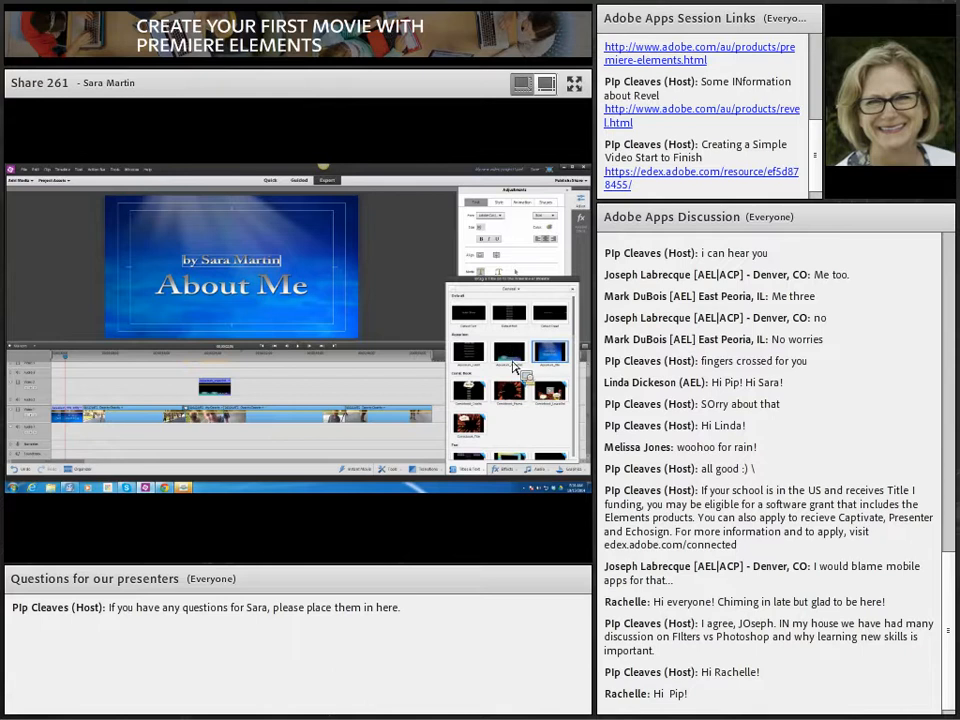
{"action": "left_click_drag", "start_coordinate": [516, 371], "coordinate": [97, 382]}
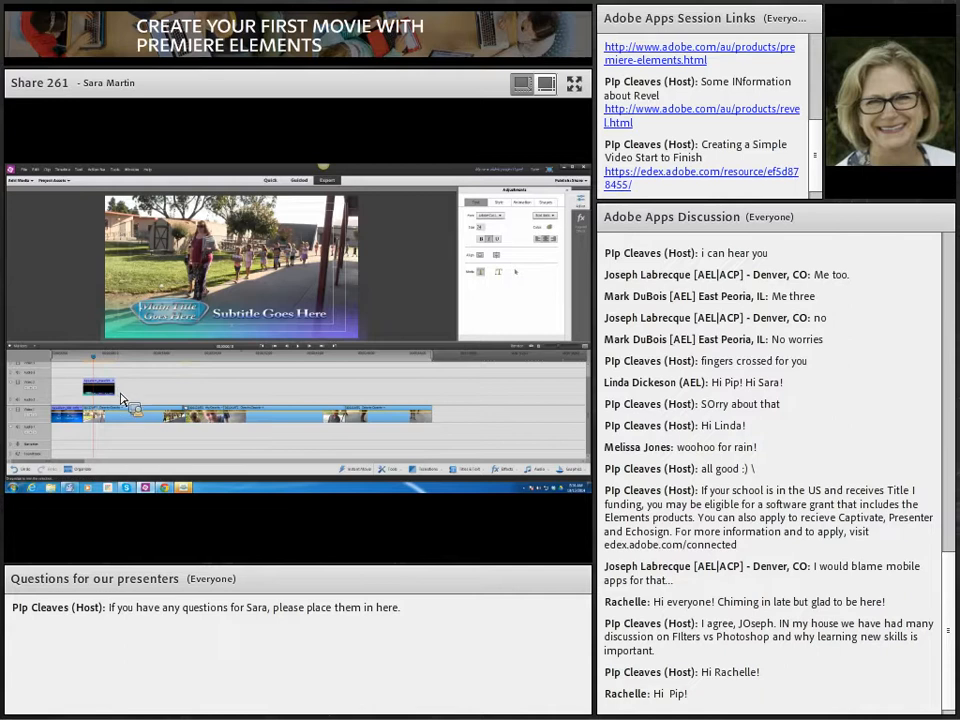
{"action": "left_click_drag", "start_coordinate": [118, 397], "coordinate": [188, 405]}
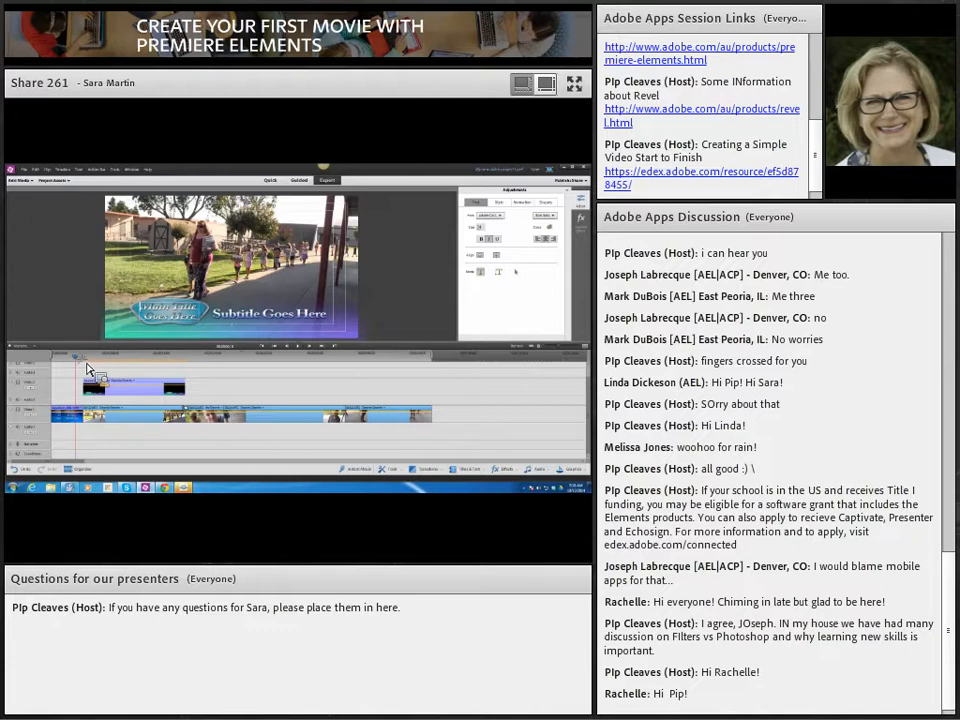
{"action": "left_click_drag", "start_coordinate": [83, 364], "coordinate": [103, 367]}
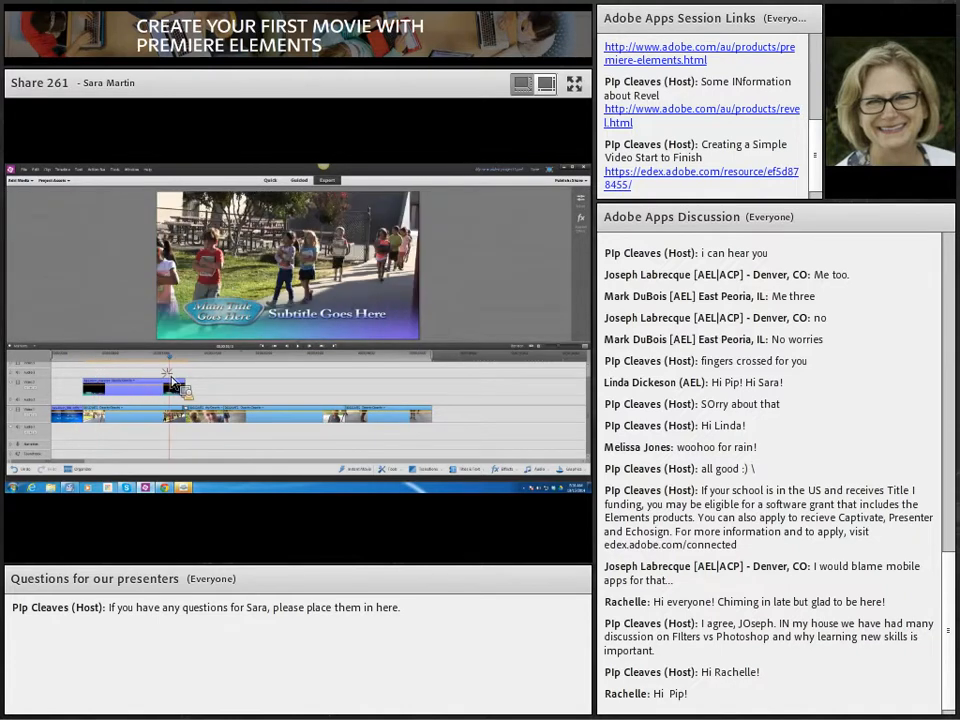
{"action": "left_click", "coordinate": [146, 361]}
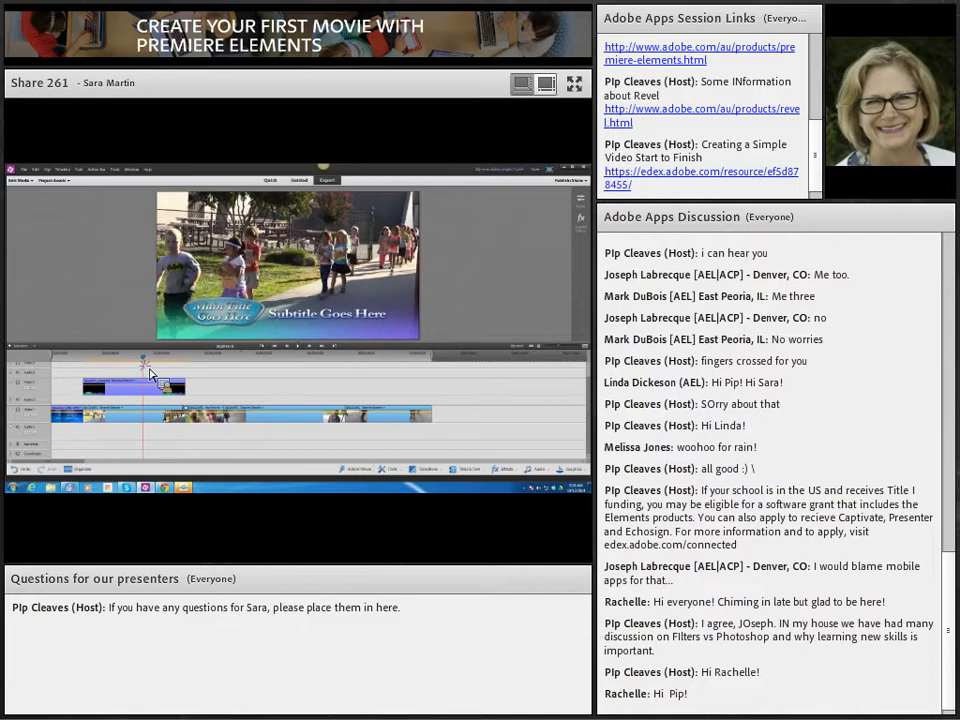
{"action": "left_click", "coordinate": [268, 399]}
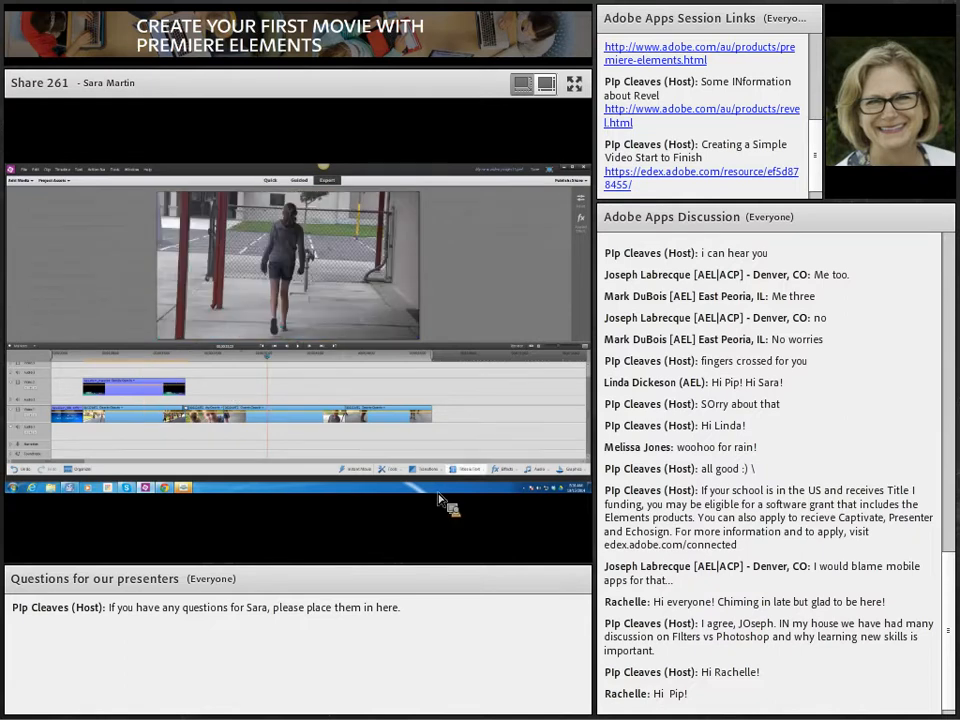
Step: Bring up the General title templates and locate the rolling credits template
{"action": "left_click", "coordinate": [464, 470]}
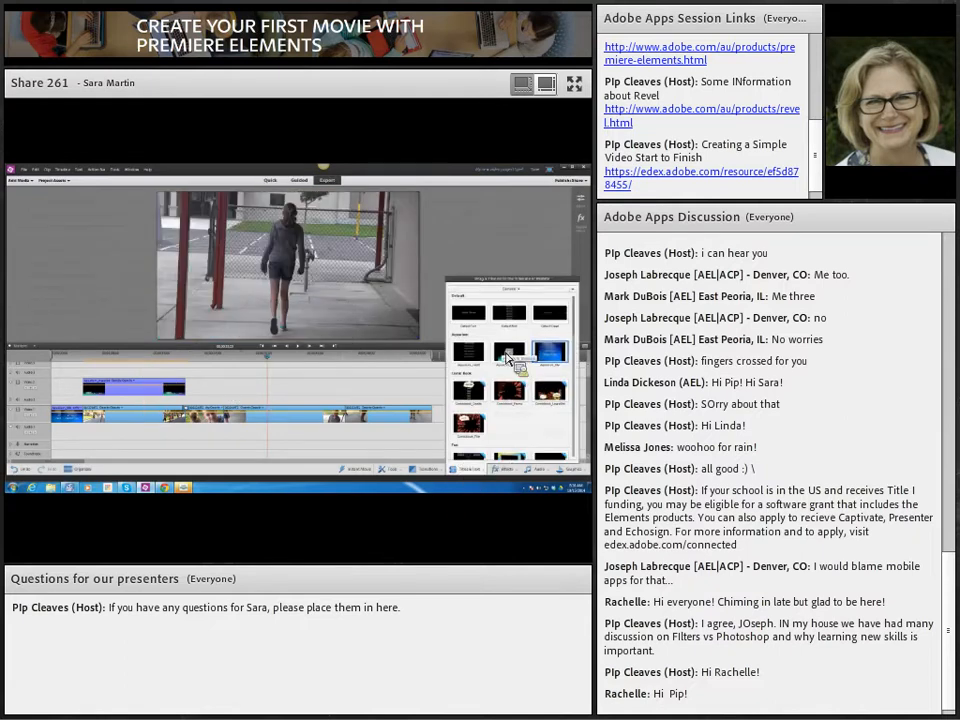
{"action": "left_click_drag", "start_coordinate": [483, 362], "coordinate": [297, 367]}
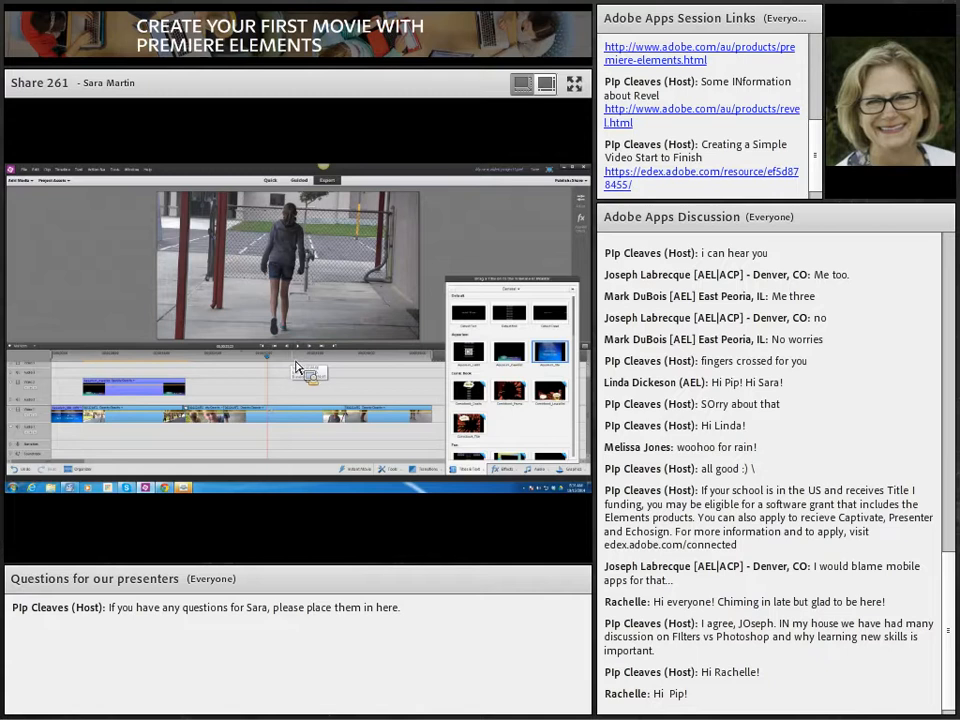
Step: Examine the Auto Save preferences, including the automatic save interval, and accept the dialog
{"action": "left_click", "coordinate": [41, 172]}
{"action": "mouse_move", "coordinate": [94, 315]}
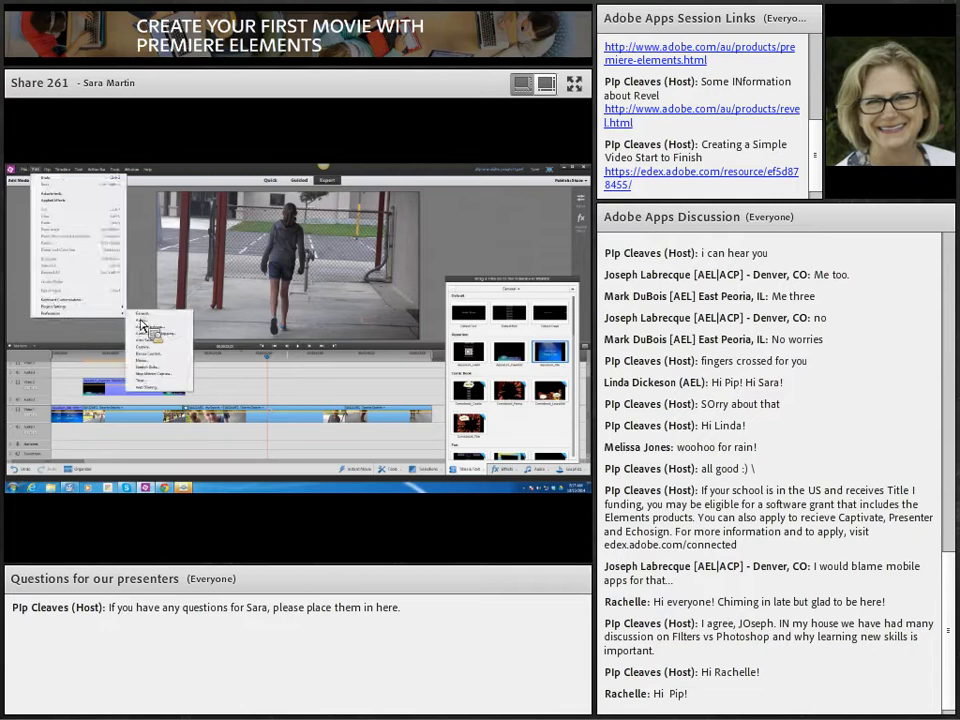
{"action": "left_click", "coordinate": [145, 318]}
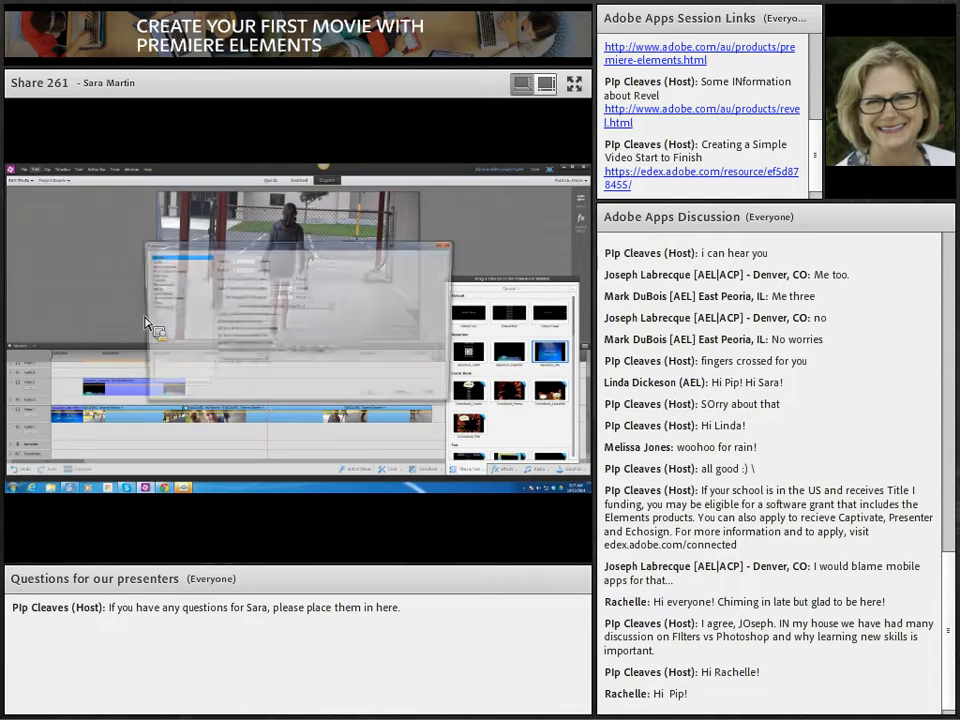
{"action": "left_click", "coordinate": [170, 273]}
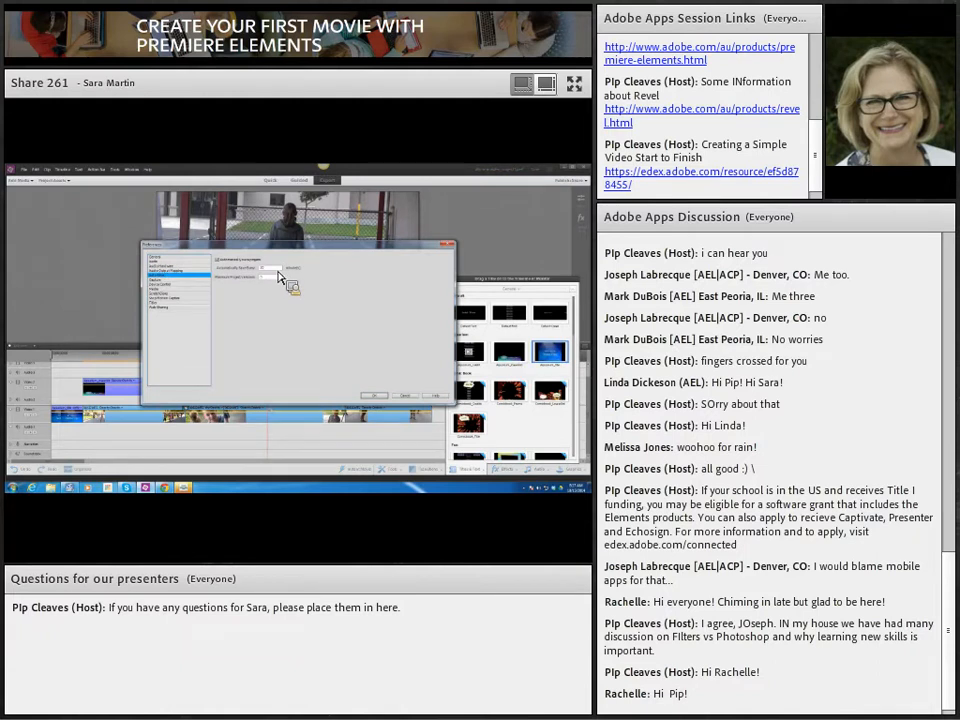
{"action": "left_click_drag", "start_coordinate": [274, 269], "coordinate": [258, 270]}
{"action": "left_click", "coordinate": [374, 397]}
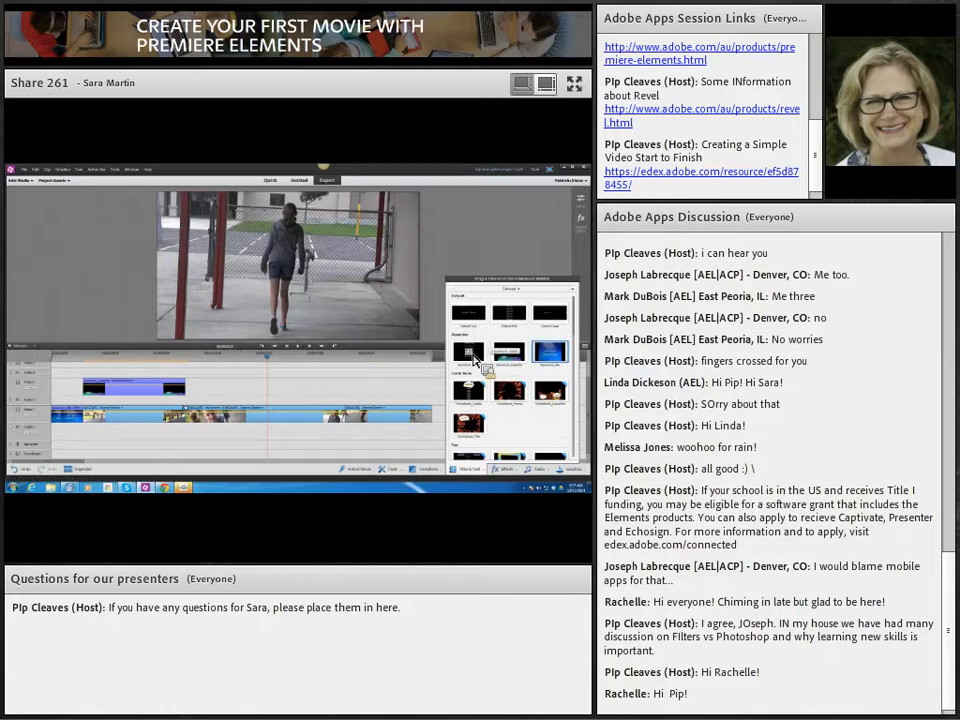
Step: Add the rolling credits title after the last clip on Video 1 and play it on its black background
{"action": "left_click_drag", "start_coordinate": [484, 360], "coordinate": [444, 431]}
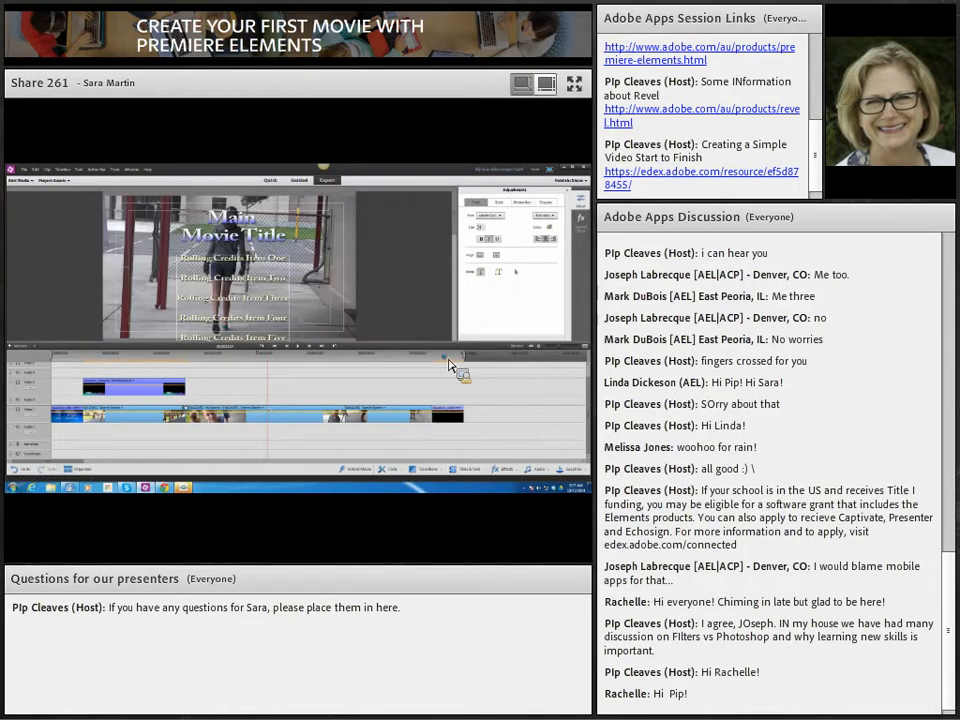
{"action": "left_click", "coordinate": [449, 367]}
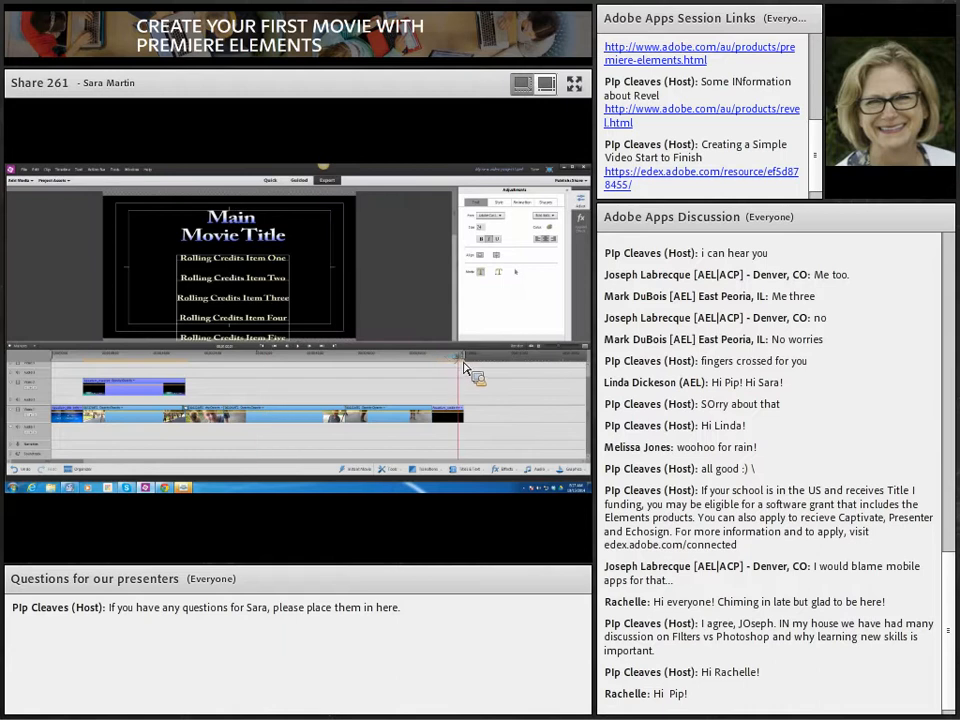
{"action": "left_click_drag", "start_coordinate": [459, 363], "coordinate": [432, 364]}
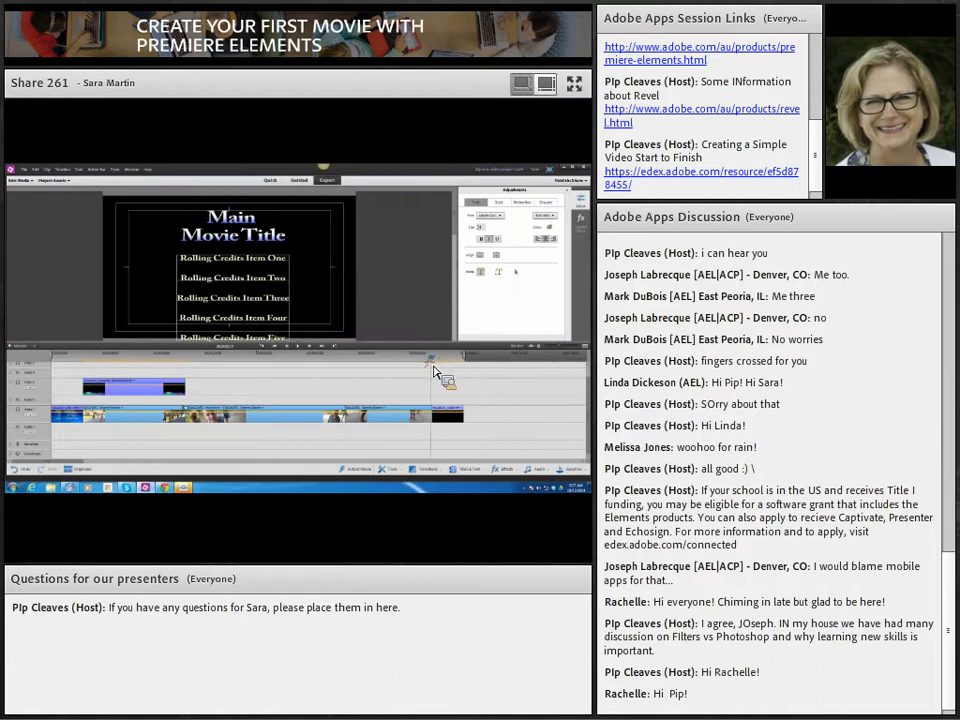
{"action": "left_click", "coordinate": [304, 352]}
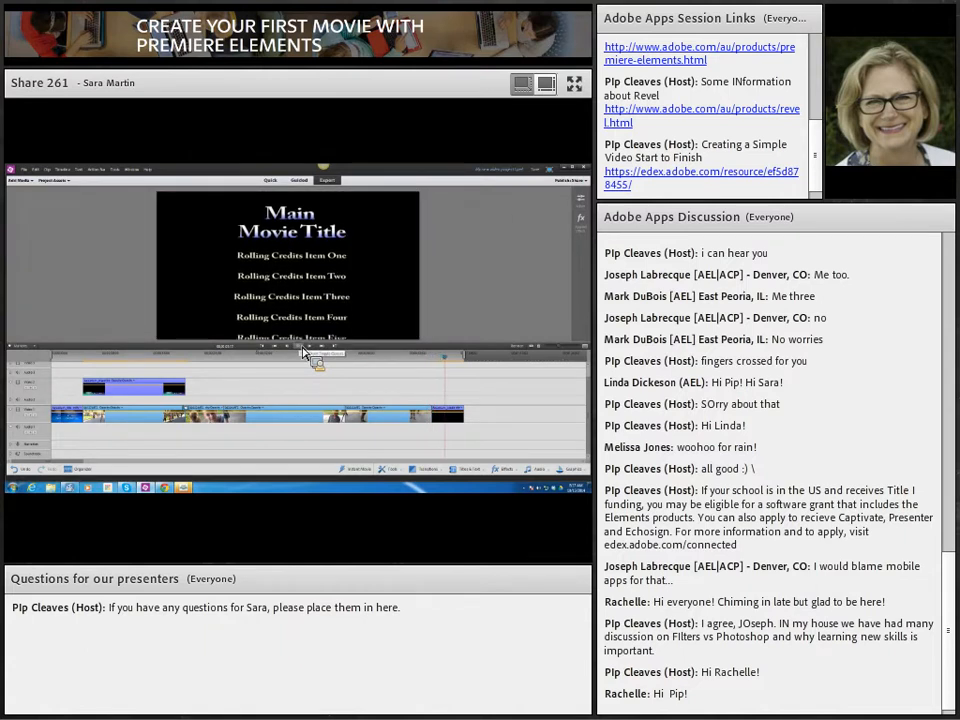
{"action": "left_click", "coordinate": [303, 348]}
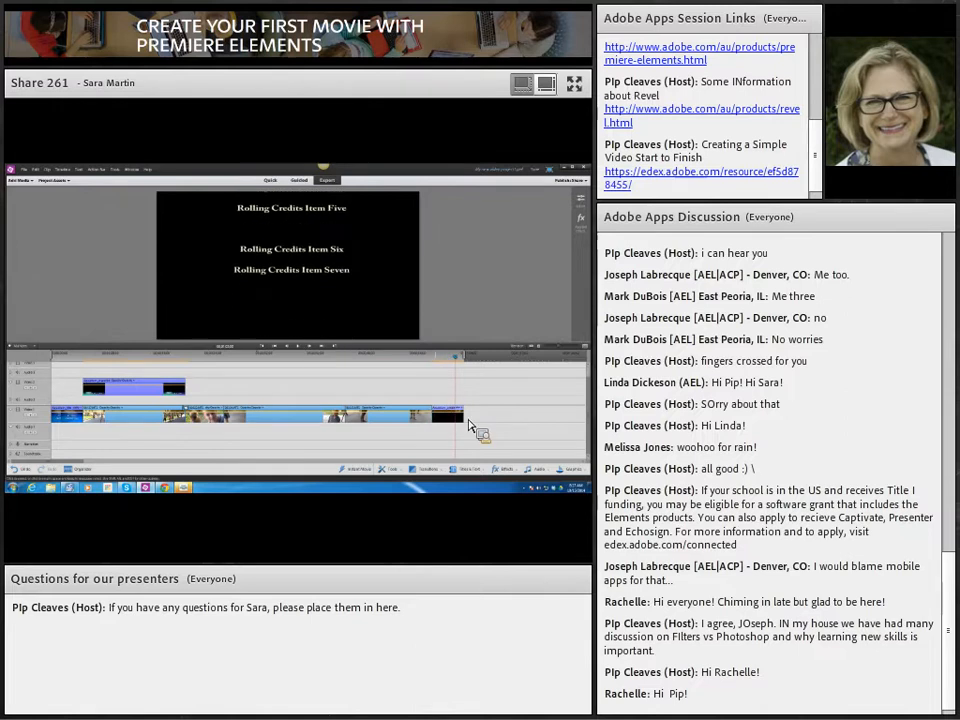
Step: Move the rolling credits to Video 2 above the end of the last clip and play them over the footage
{"action": "left_click_drag", "start_coordinate": [452, 411], "coordinate": [417, 382]}
{"action": "left_click", "coordinate": [403, 356]}
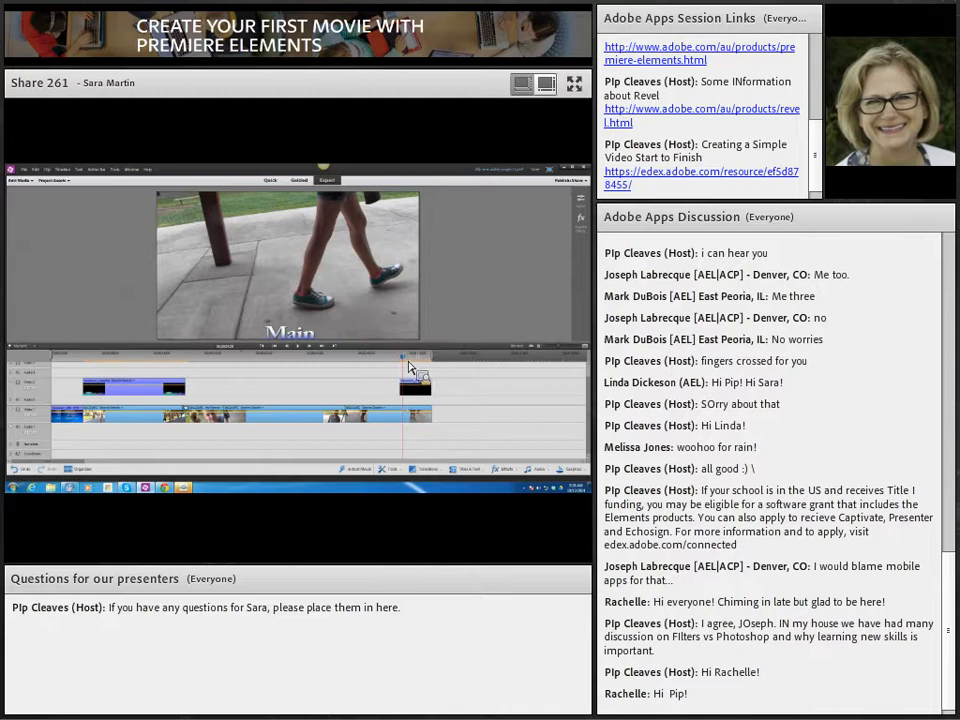
{"action": "left_click_drag", "start_coordinate": [405, 358], "coordinate": [393, 362]}
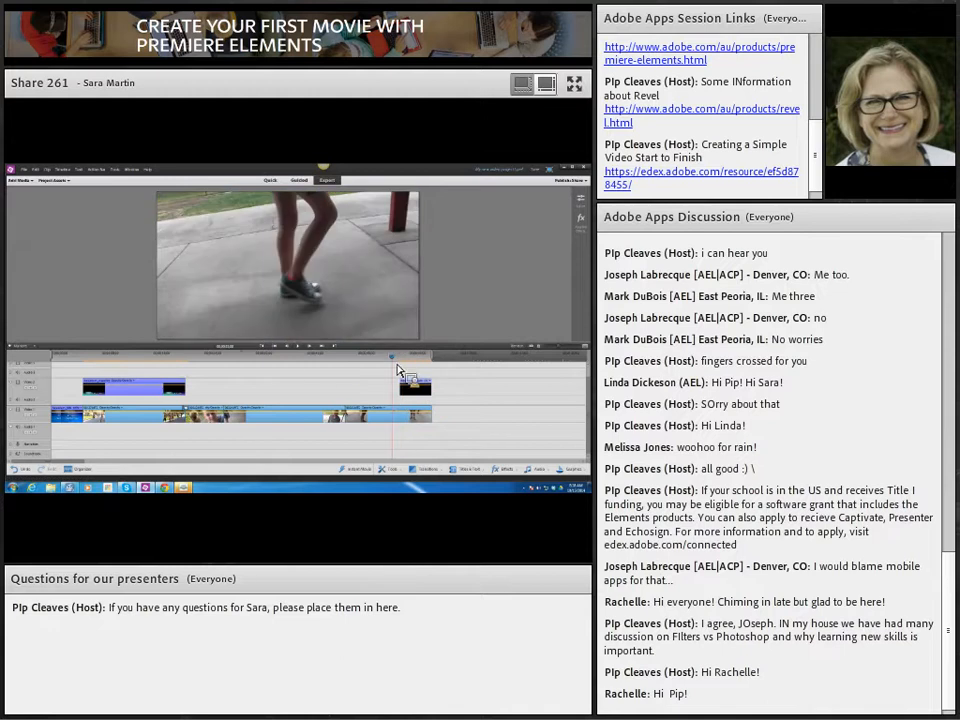
{"action": "left_click", "coordinate": [303, 352]}
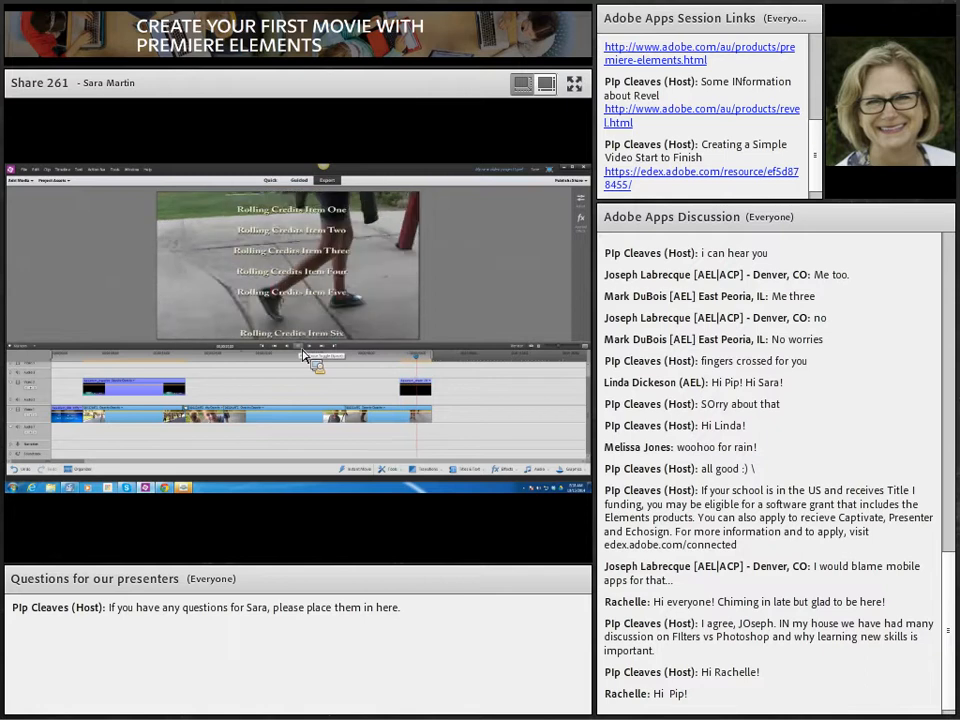
{"action": "left_click_drag", "start_coordinate": [433, 414], "coordinate": [414, 391]}
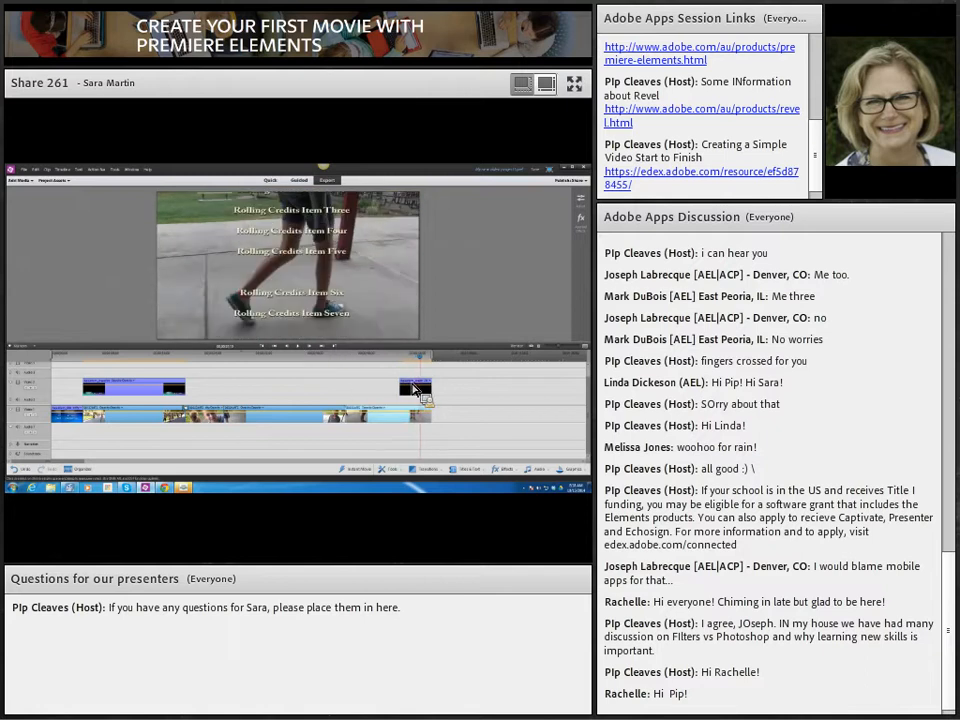
Step: Replace the main movie title at the head of the rolling credits on Video 2 with "About Me"
{"action": "left_click", "coordinate": [414, 390]}
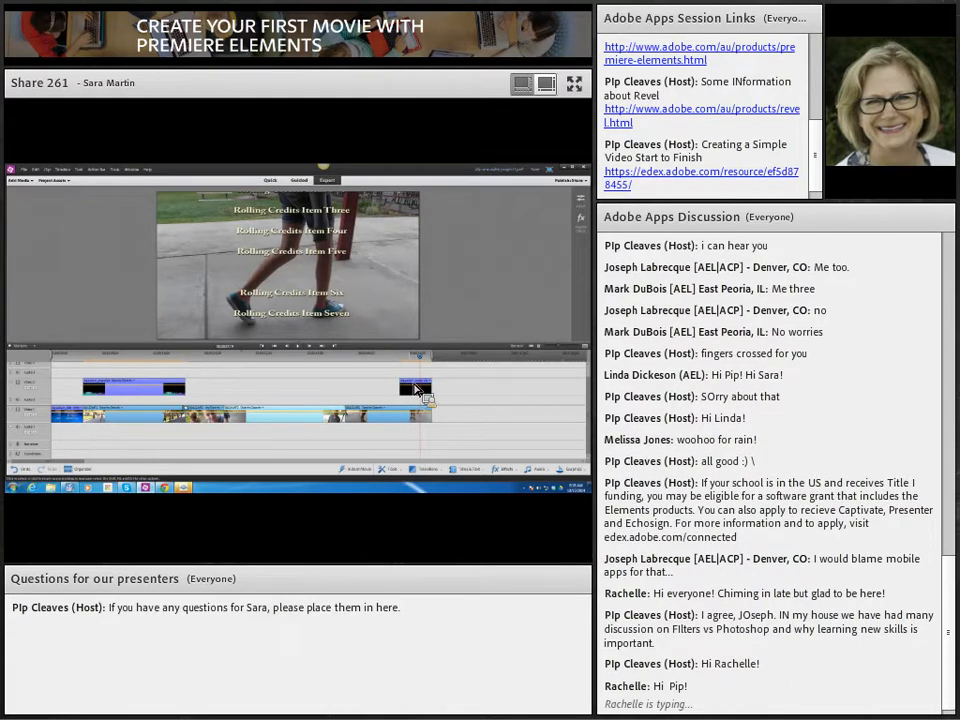
{"action": "left_click", "coordinate": [417, 388]}
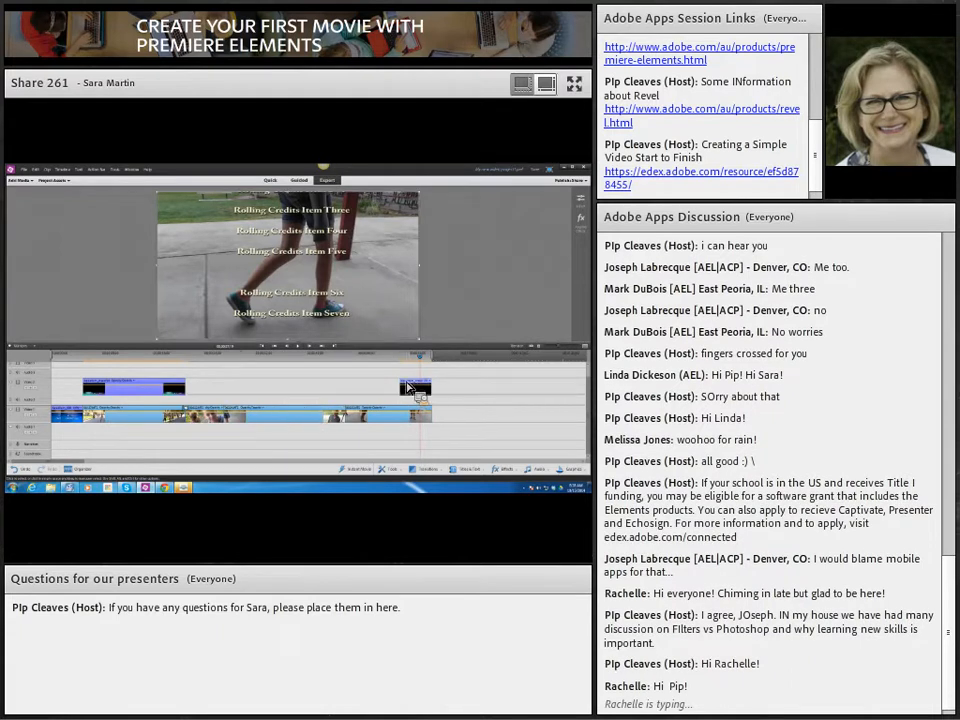
{"action": "left_click_drag", "start_coordinate": [424, 360], "coordinate": [411, 361]}
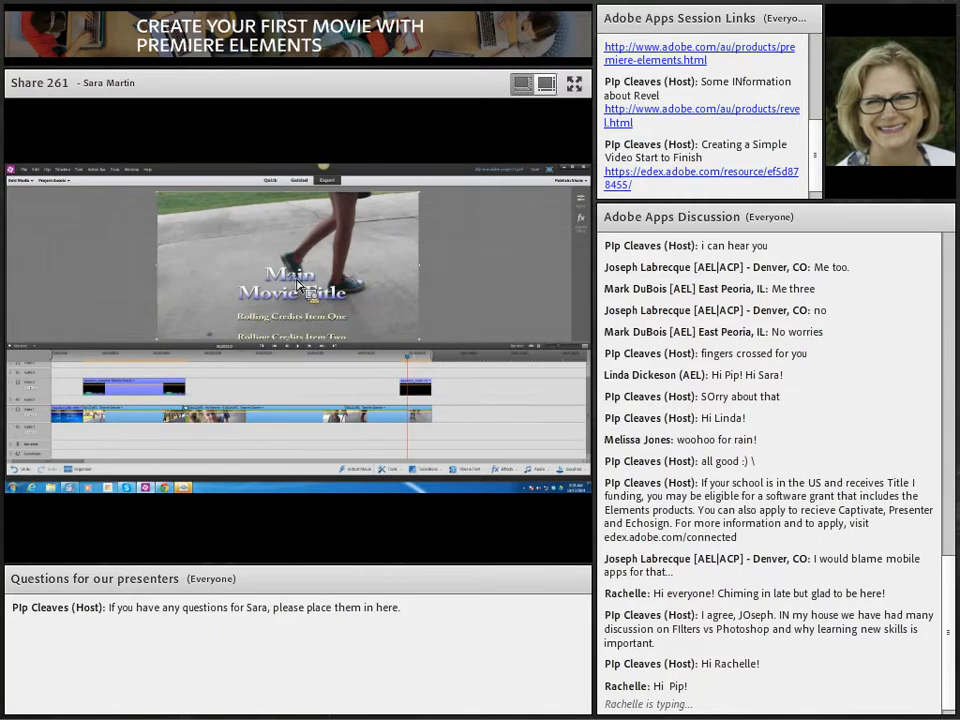
{"action": "double_click", "coordinate": [299, 286]}
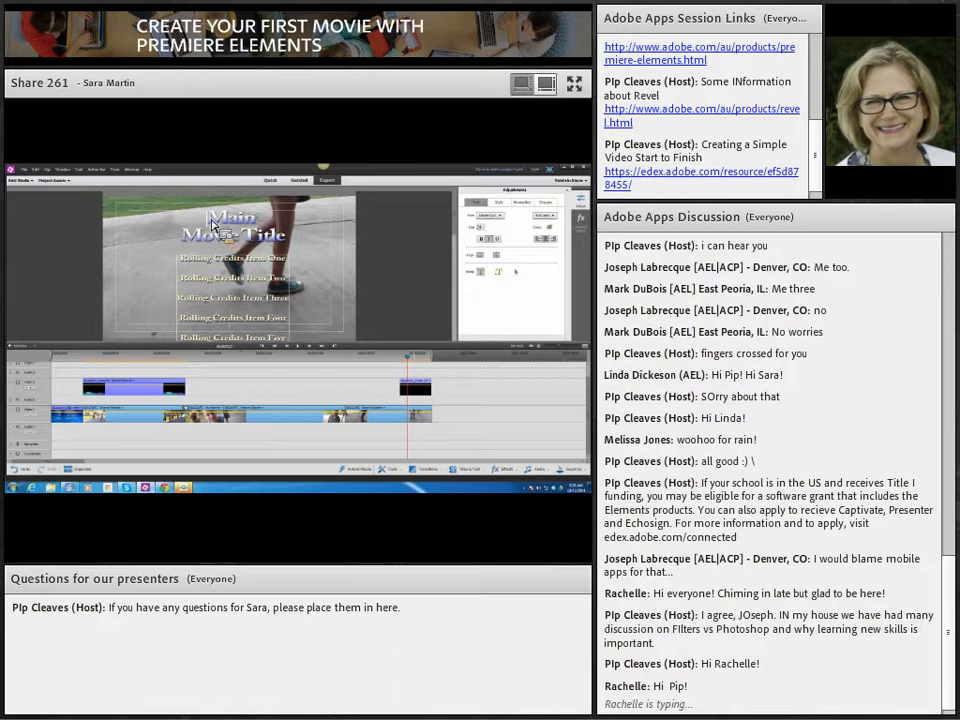
{"action": "left_click_drag", "start_coordinate": [218, 224], "coordinate": [303, 248]}
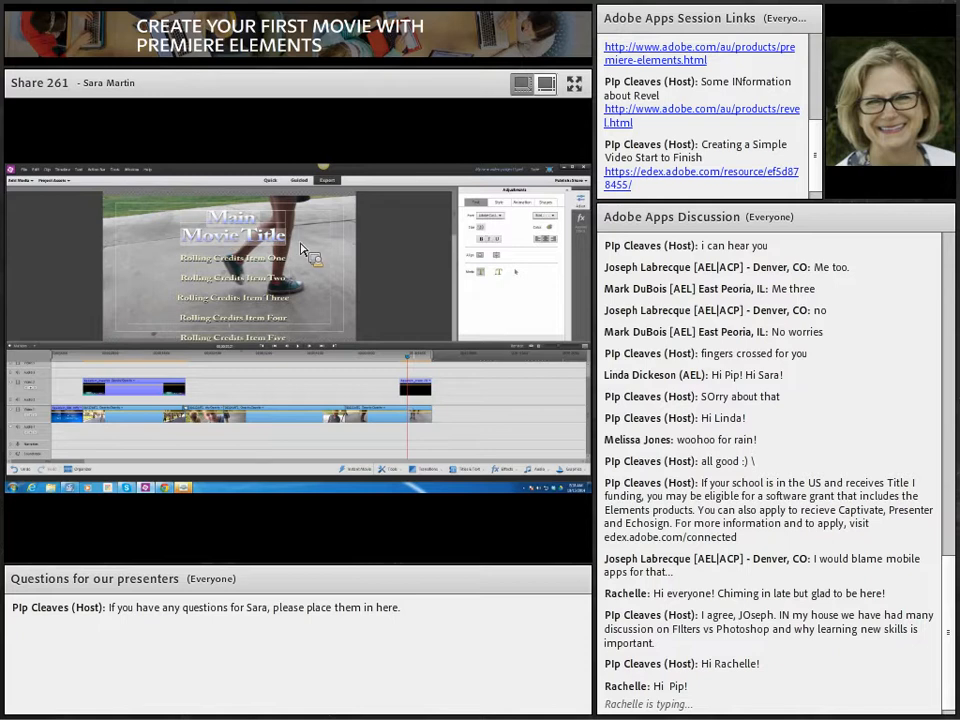
{"action": "type", "text": "About"}
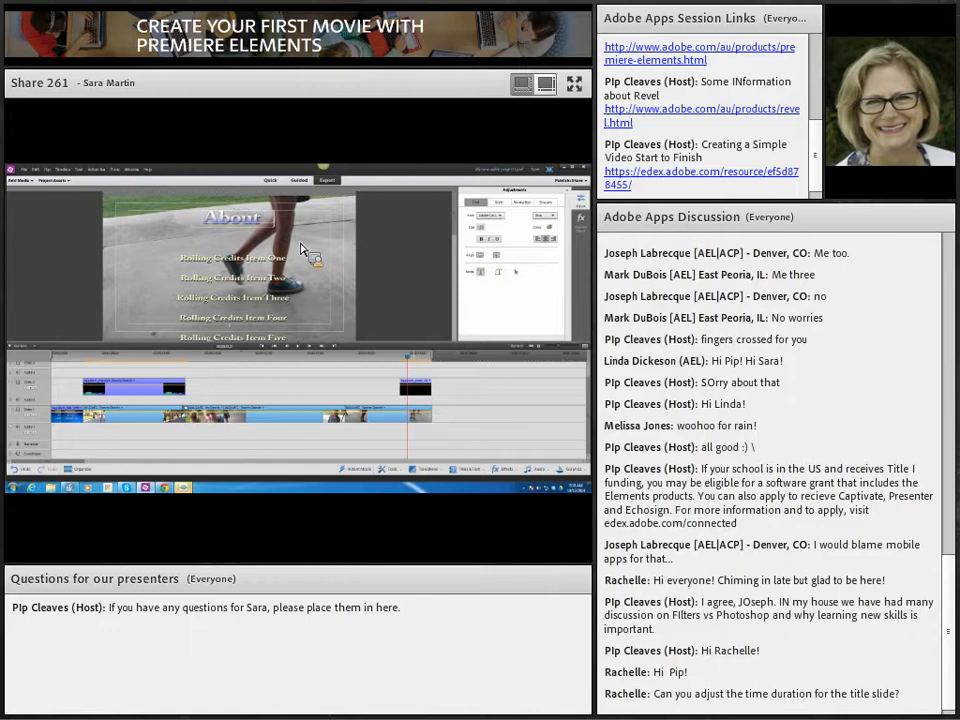
{"action": "type", "text": " Me"}
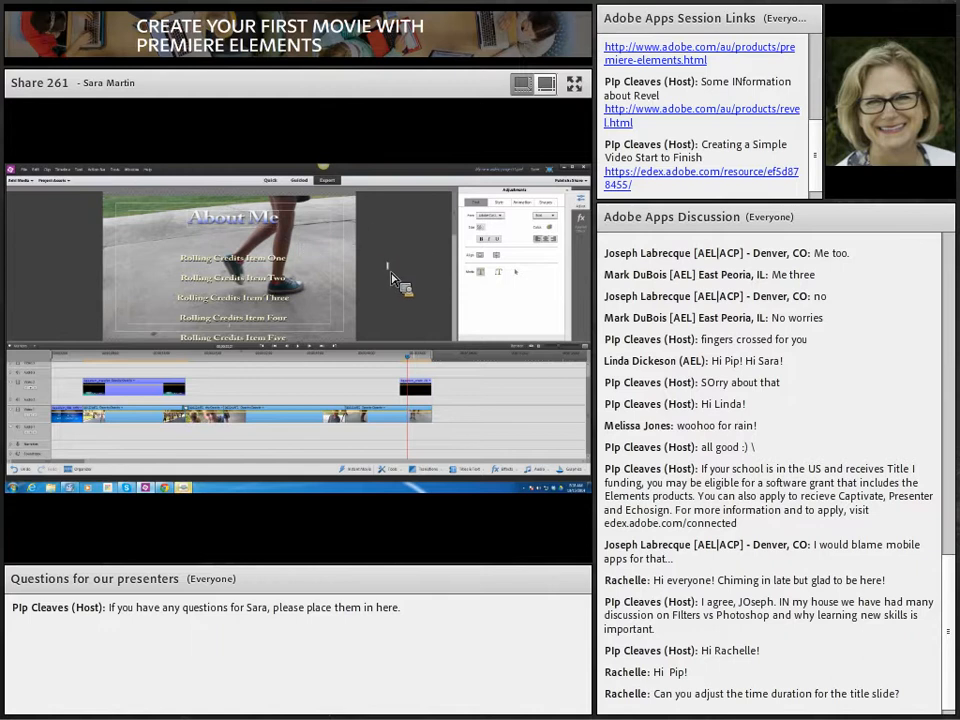
Step: Add a new text title on Video 2 over the shot of the girl walking along the covered walkway
{"action": "left_click_drag", "start_coordinate": [408, 359], "coordinate": [318, 362]}
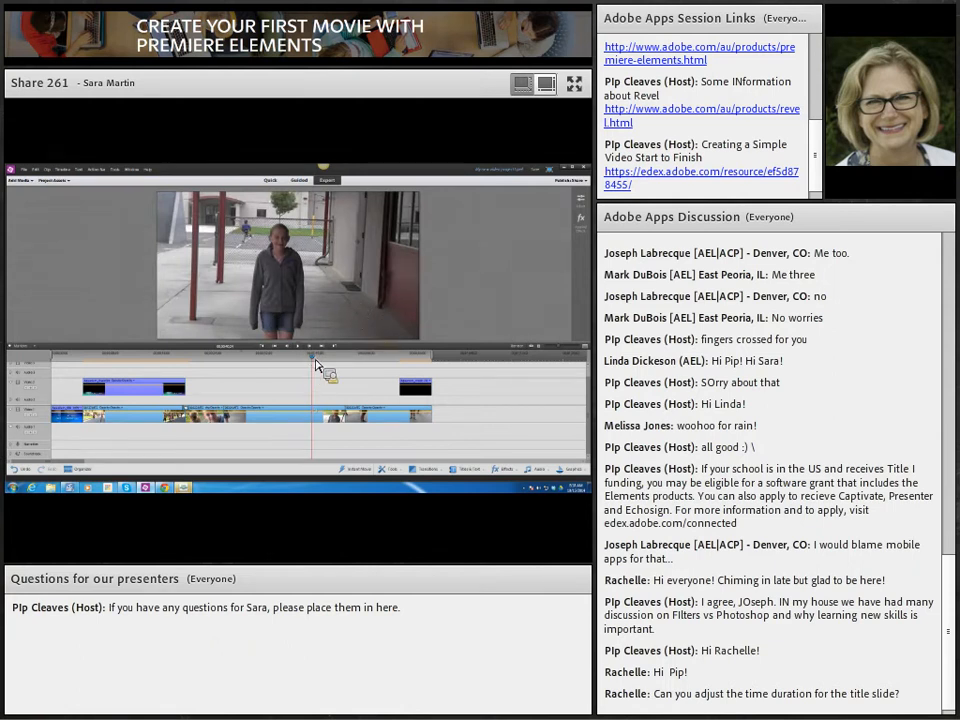
{"action": "left_click_drag", "start_coordinate": [314, 362], "coordinate": [318, 364]}
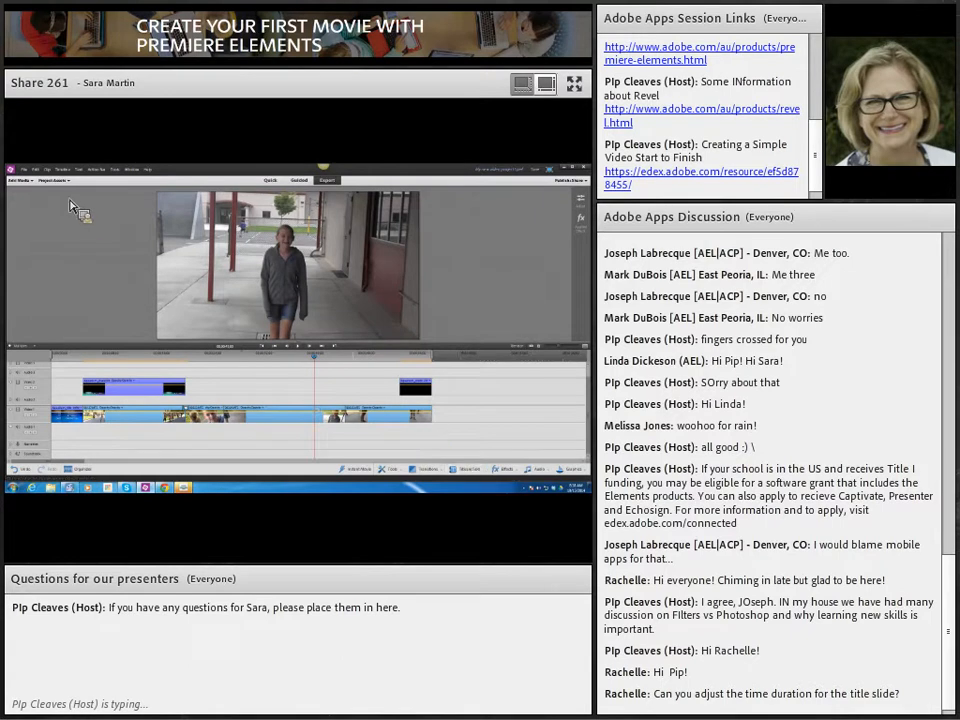
{"action": "left_click", "coordinate": [116, 170]}
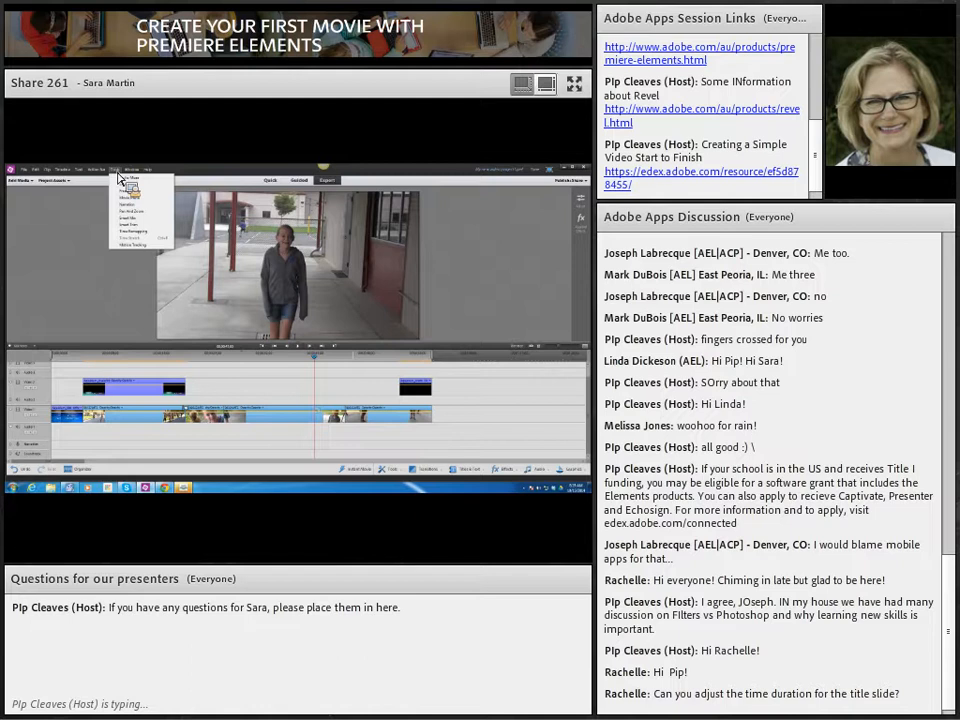
{"action": "left_click", "coordinate": [86, 172]}
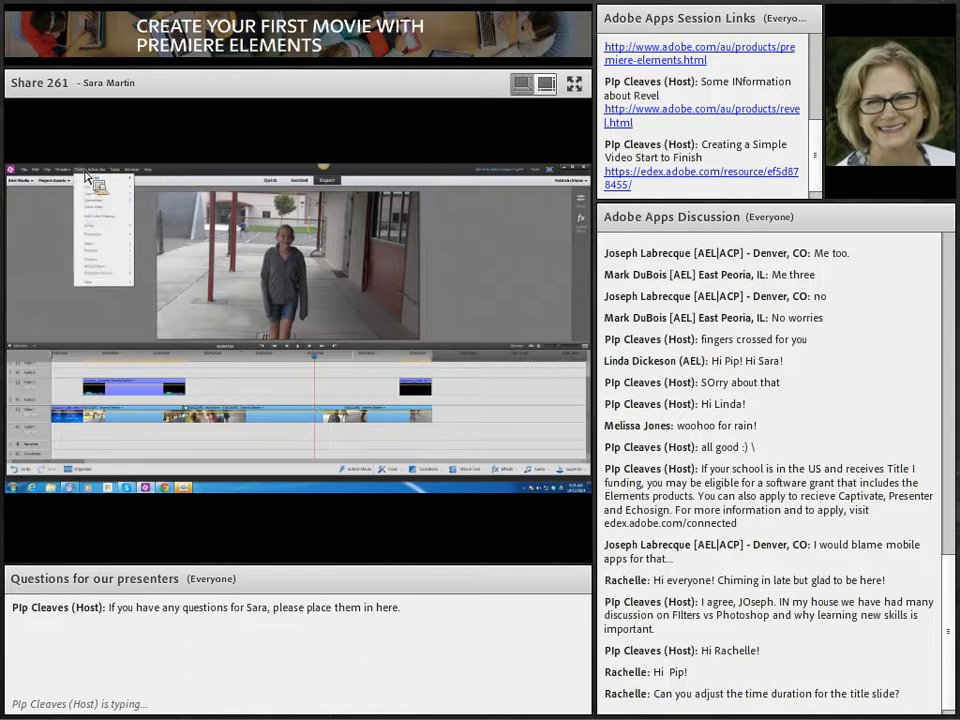
{"action": "mouse_move", "coordinate": [124, 180]}
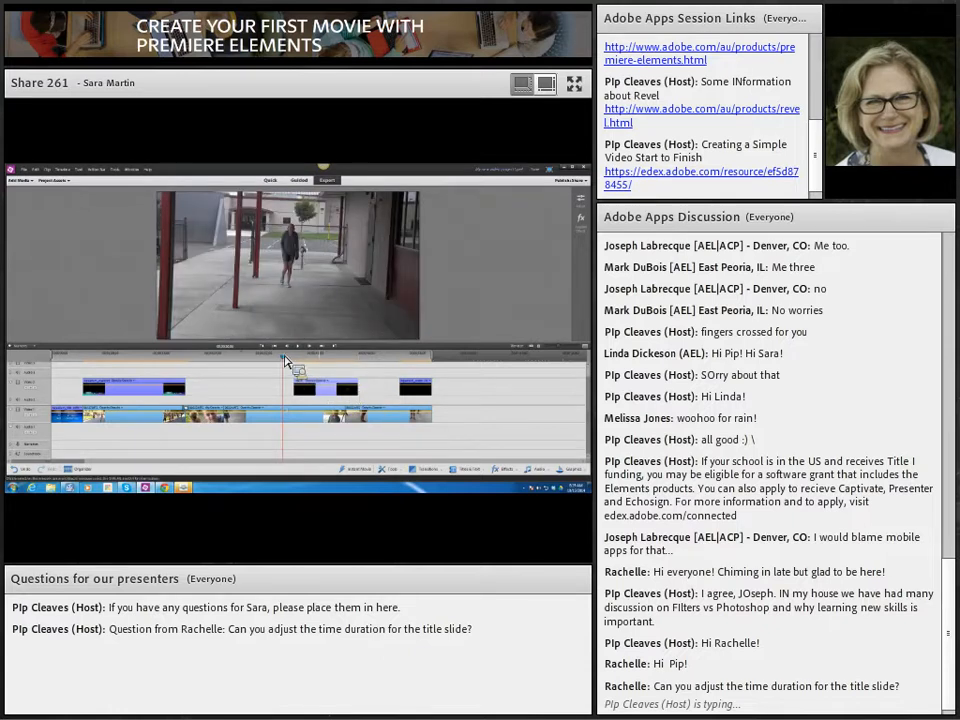
Step: Replace the "Add Text" placeholder in the new title with the girl's first name
{"action": "left_click", "coordinate": [326, 372]}
{"action": "left_click_drag", "start_coordinate": [326, 368], "coordinate": [303, 366]}
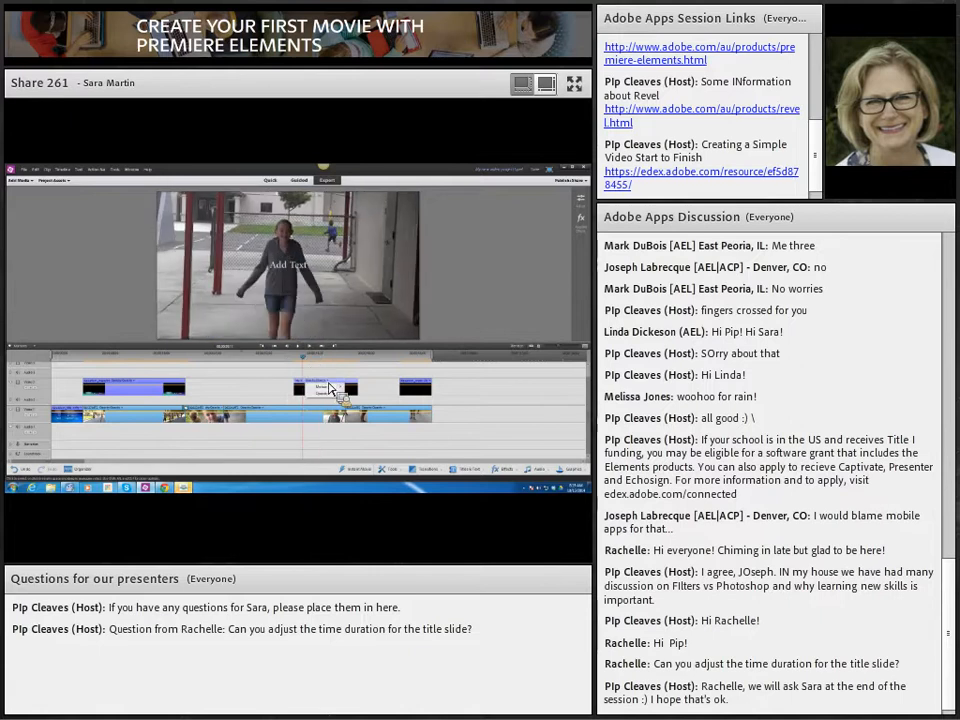
{"action": "left_click", "coordinate": [346, 388]}
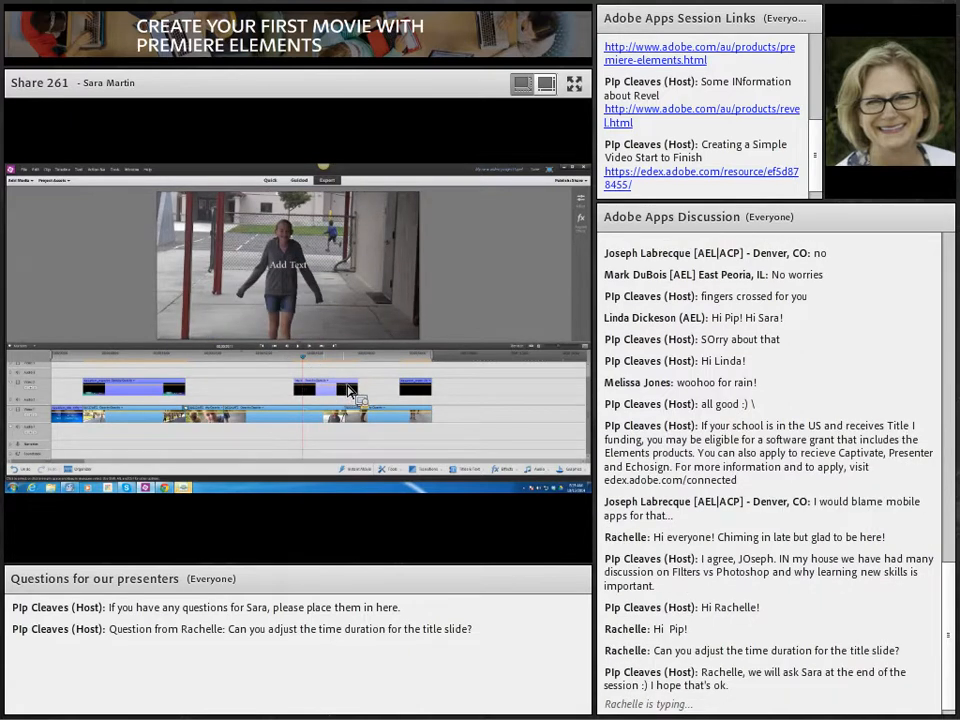
{"action": "left_click_drag", "start_coordinate": [293, 274], "coordinate": [290, 276]}
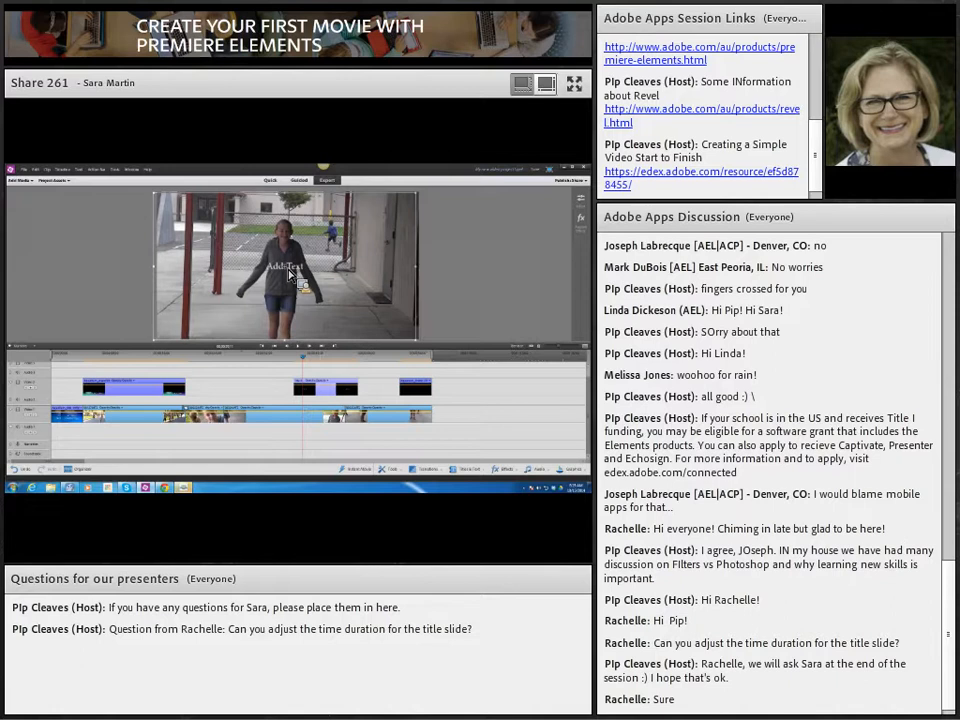
{"action": "double_click", "coordinate": [289, 274]}
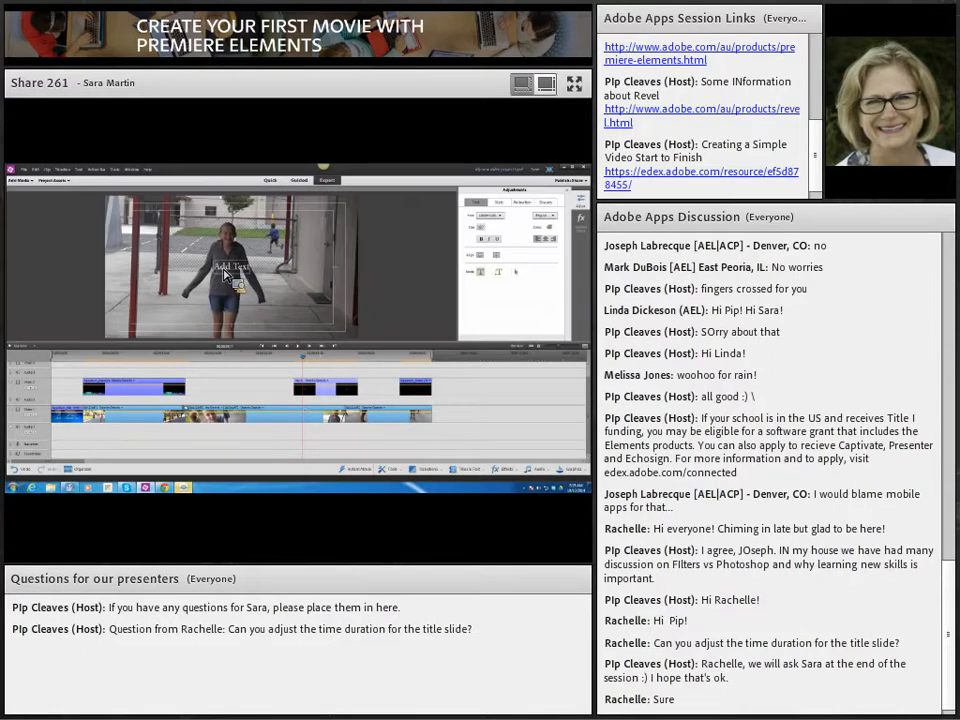
{"action": "left_click_drag", "start_coordinate": [223, 272], "coordinate": [235, 272]}
{"action": "double_click", "coordinate": [235, 272]}
{"action": "key", "text": "BackSpace"}
Step: Apply the condensed black text style with a white outline to the name title
{"action": "left_click", "coordinate": [503, 204]}
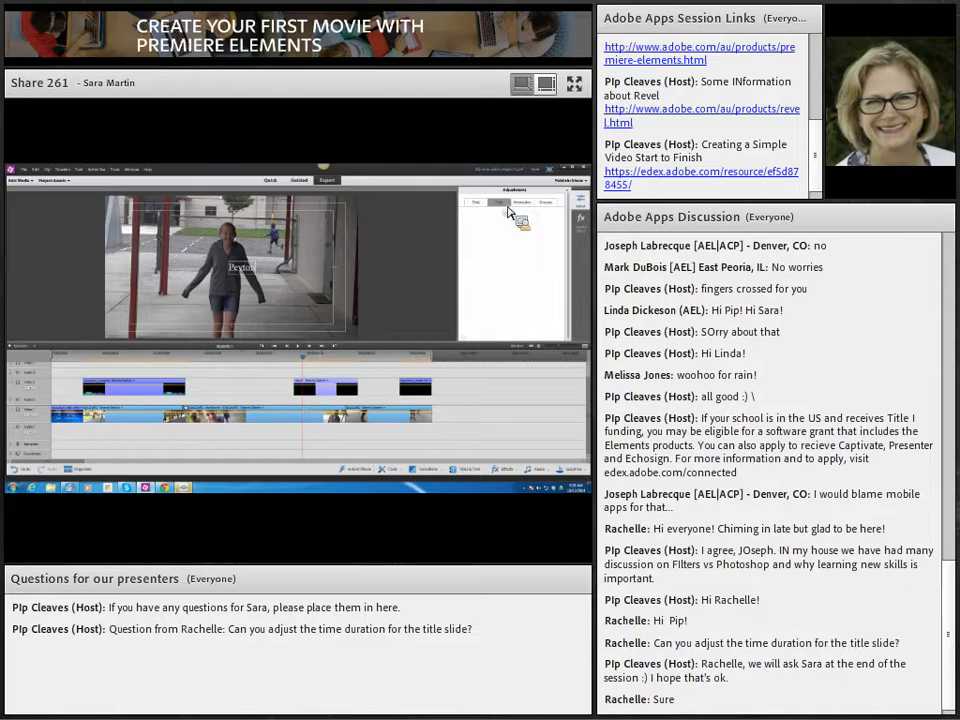
{"action": "left_click", "coordinate": [536, 235]}
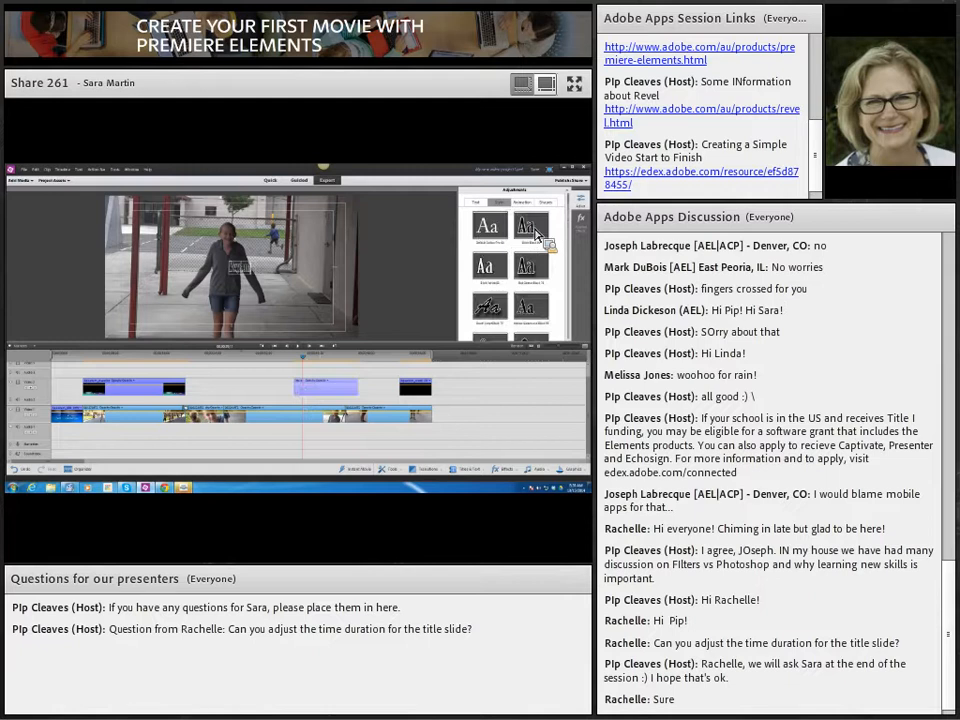
{"action": "left_click", "coordinate": [477, 204]}
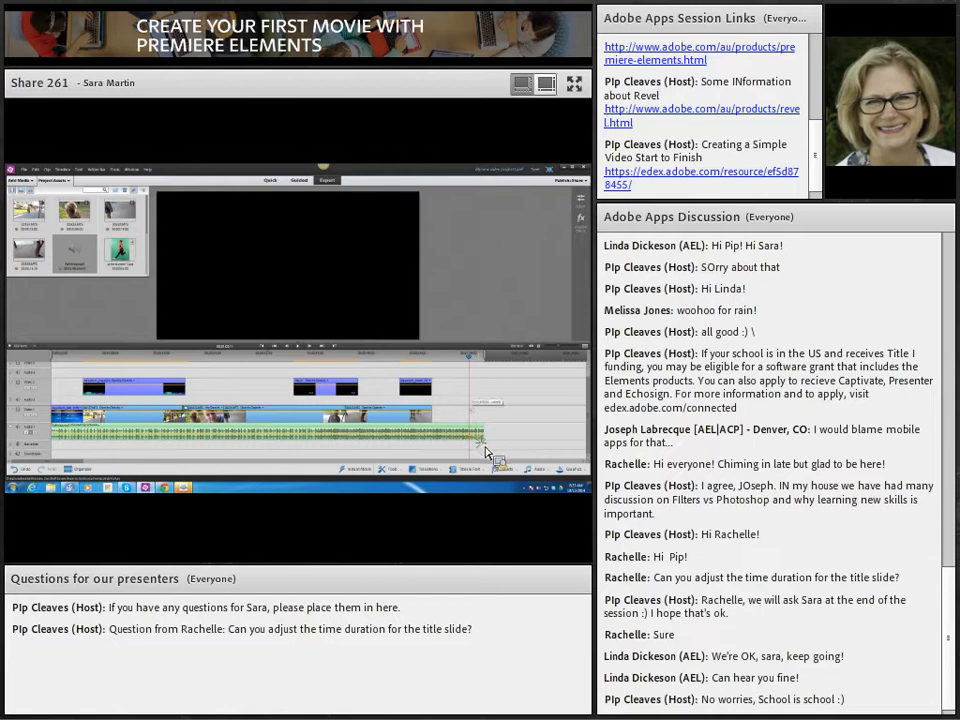
Step: Play the music over the closing credits and the footage leading up to the name title to review the soundtrack
{"action": "left_click_drag", "start_coordinate": [473, 361], "coordinate": [434, 364]}
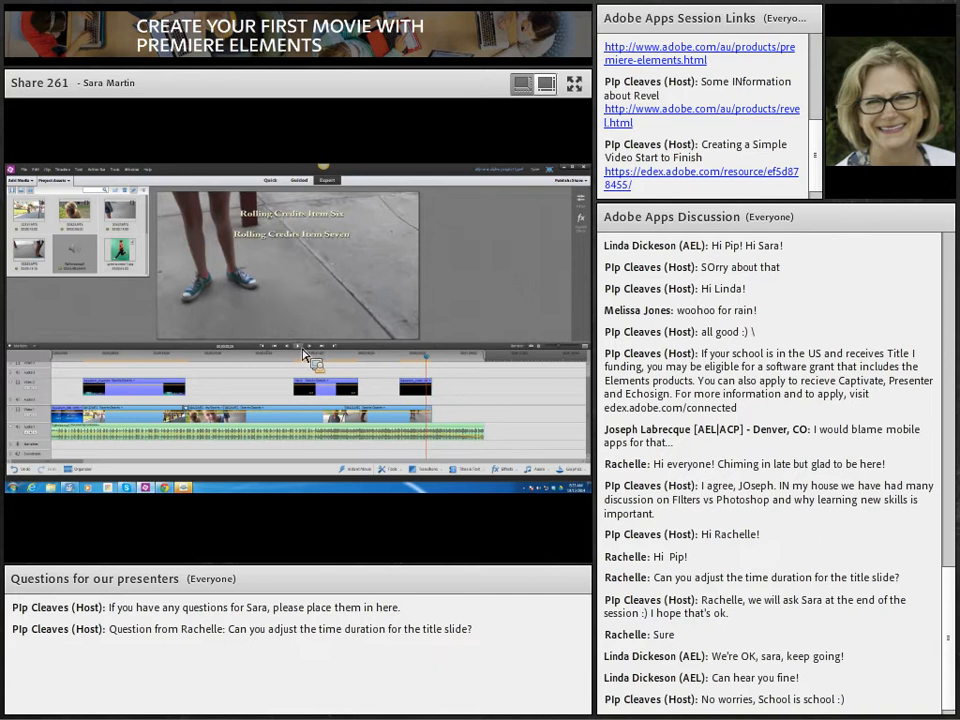
{"action": "left_click", "coordinate": [304, 352]}
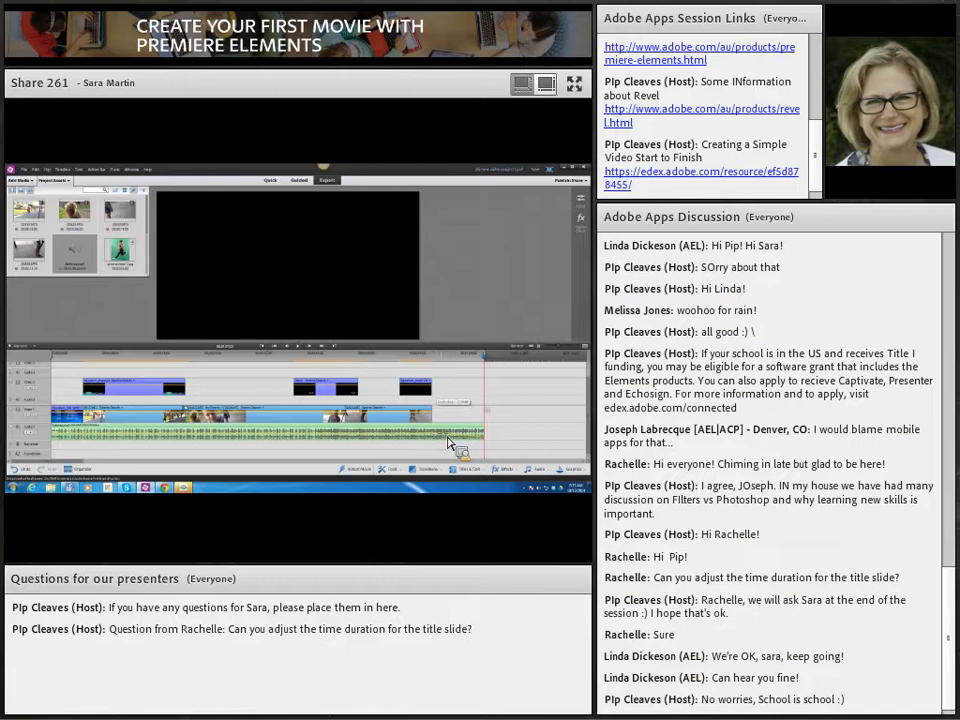
{"action": "left_click_drag", "start_coordinate": [486, 358], "coordinate": [257, 388]}
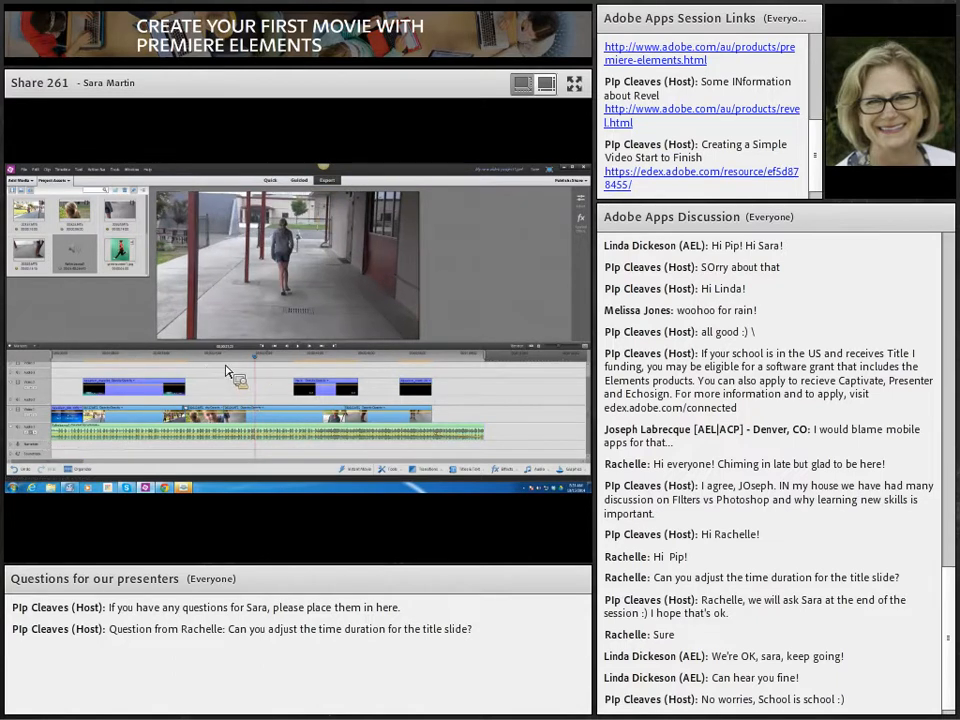
{"action": "left_click_drag", "start_coordinate": [257, 359], "coordinate": [289, 373]}
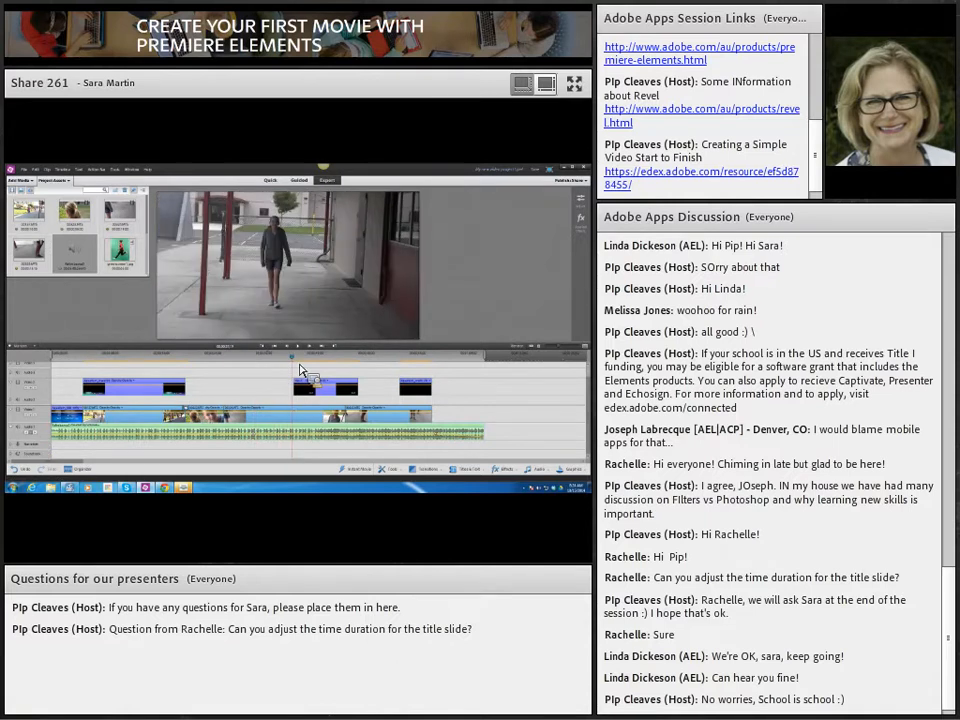
{"action": "left_click", "coordinate": [298, 366]}
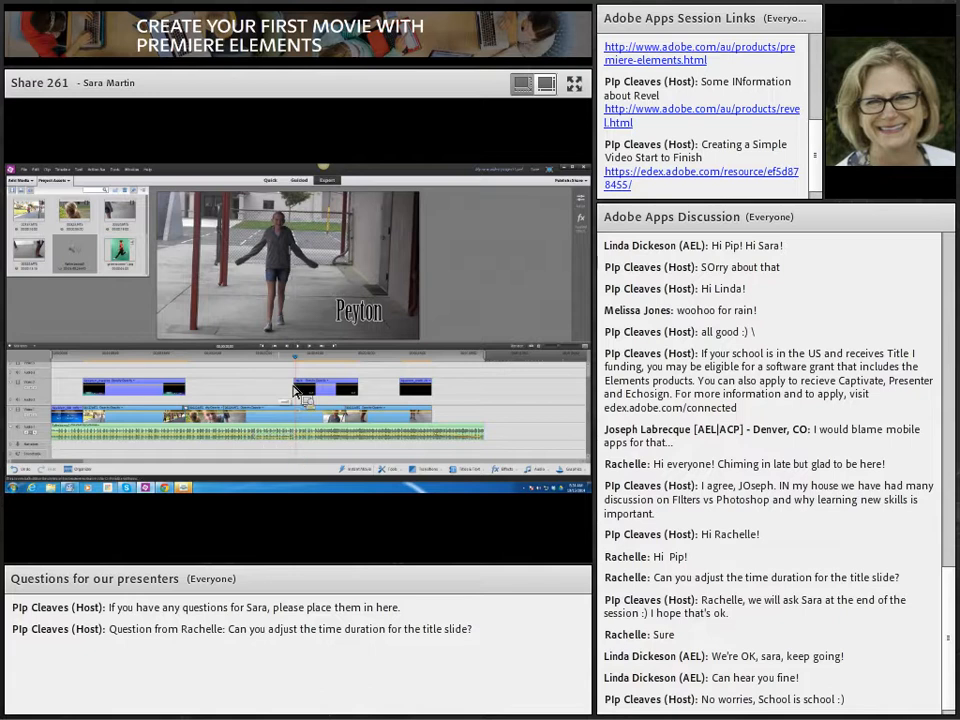
{"action": "left_click_drag", "start_coordinate": [299, 361], "coordinate": [245, 365]}
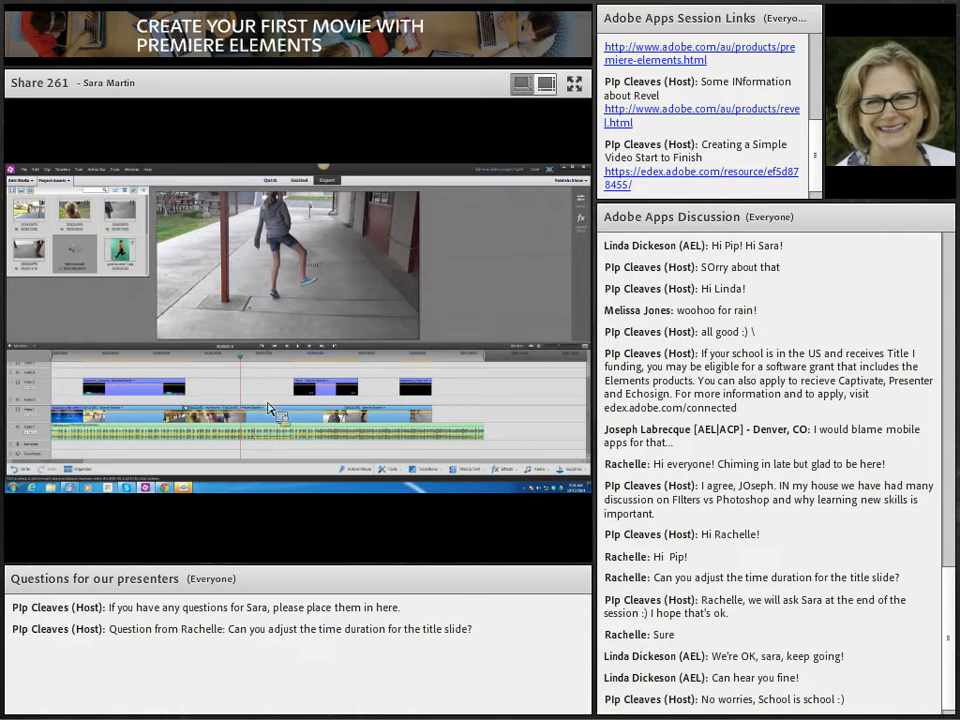
{"action": "left_click", "coordinate": [303, 353]}
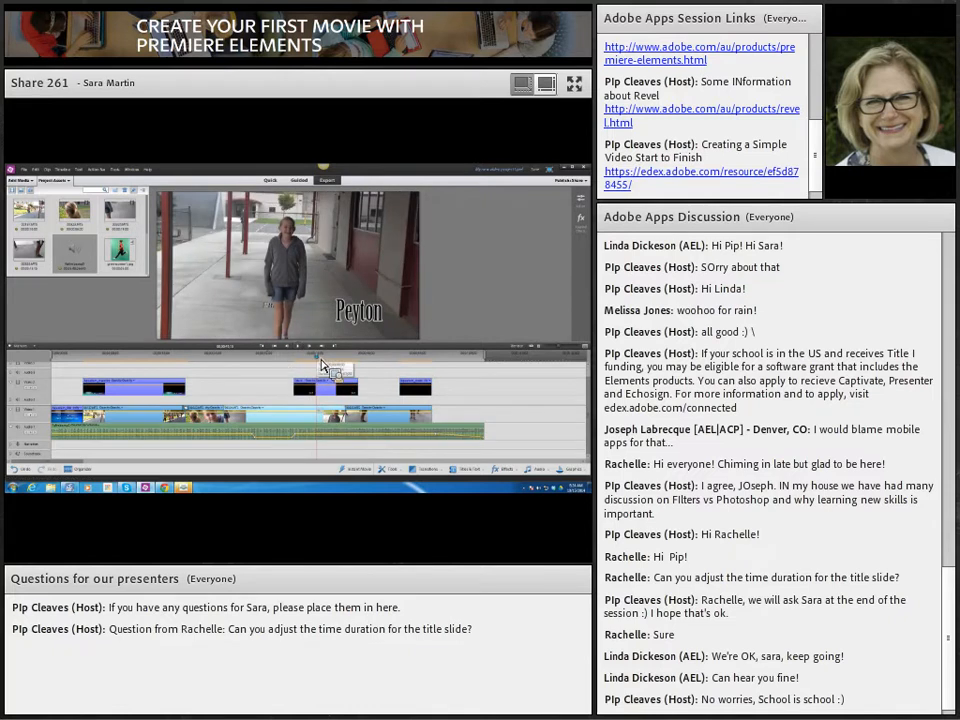
Step: Delete the main title and subtitle graphic from Video 2 above the shot of the walking children
{"action": "left_click_drag", "start_coordinate": [321, 360], "coordinate": [128, 366]}
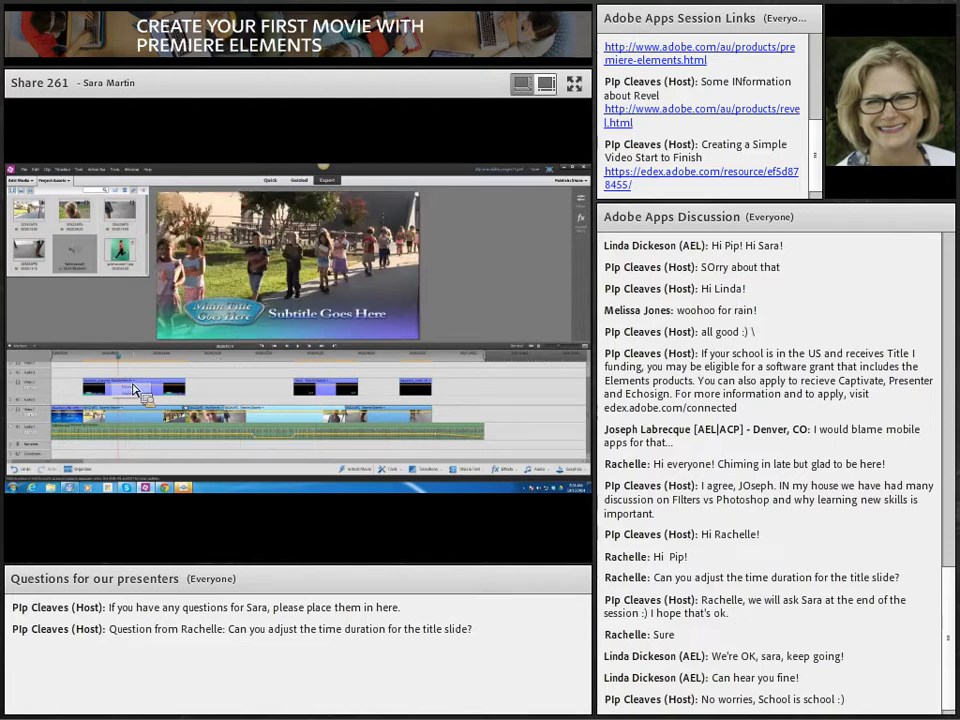
{"action": "right_click", "coordinate": [170, 389]}
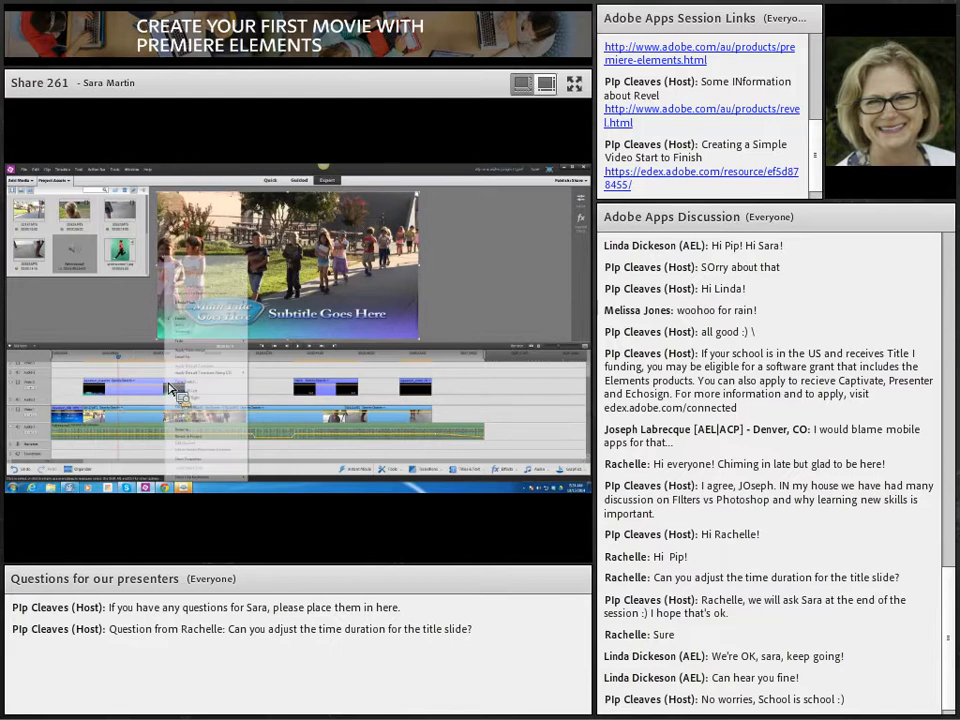
{"action": "left_click", "coordinate": [195, 281]}
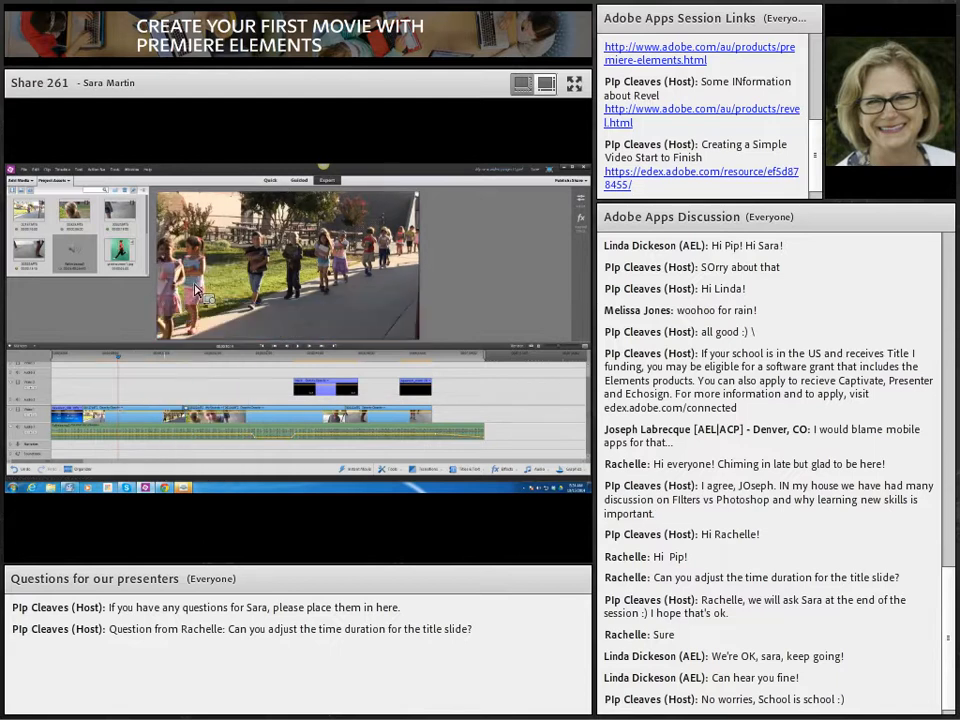
Step: Move the playhead forward and back between the timeline's edit points to check where each clip or title starts
{"action": "mouse_move", "coordinate": [126, 367]}
{"action": "left_mouse_down"}
{"action": "mouse_move", "coordinate": [92, 363]}
{"action": "mouse_move", "coordinate": [117, 363]}
{"action": "left_mouse_up"}
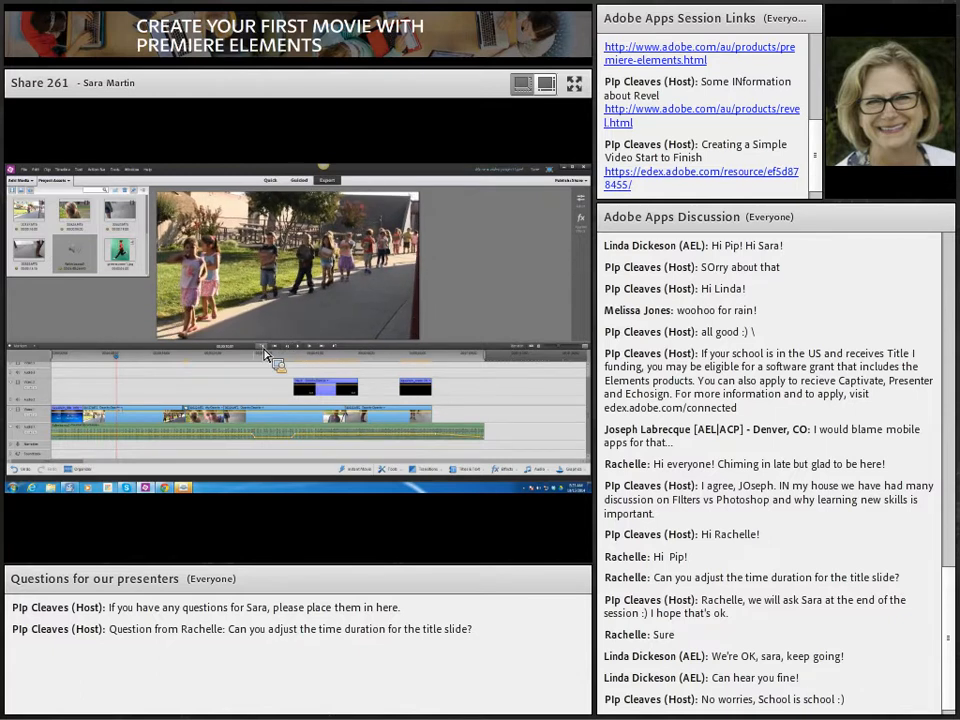
{"action": "left_click", "coordinate": [341, 355]}
{"action": "left_click", "coordinate": [339, 349]}
{"action": "left_click", "coordinate": [339, 349]}
{"action": "left_click", "coordinate": [339, 349]}
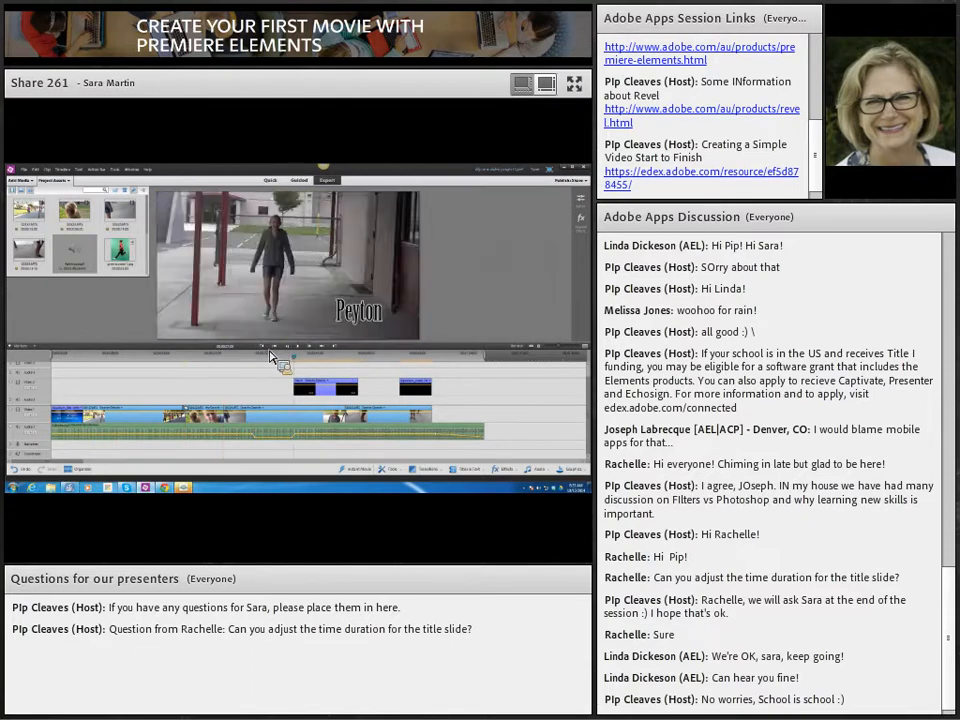
{"action": "left_click", "coordinate": [268, 352]}
{"action": "left_click", "coordinate": [268, 352]}
{"action": "left_click", "coordinate": [268, 352]}
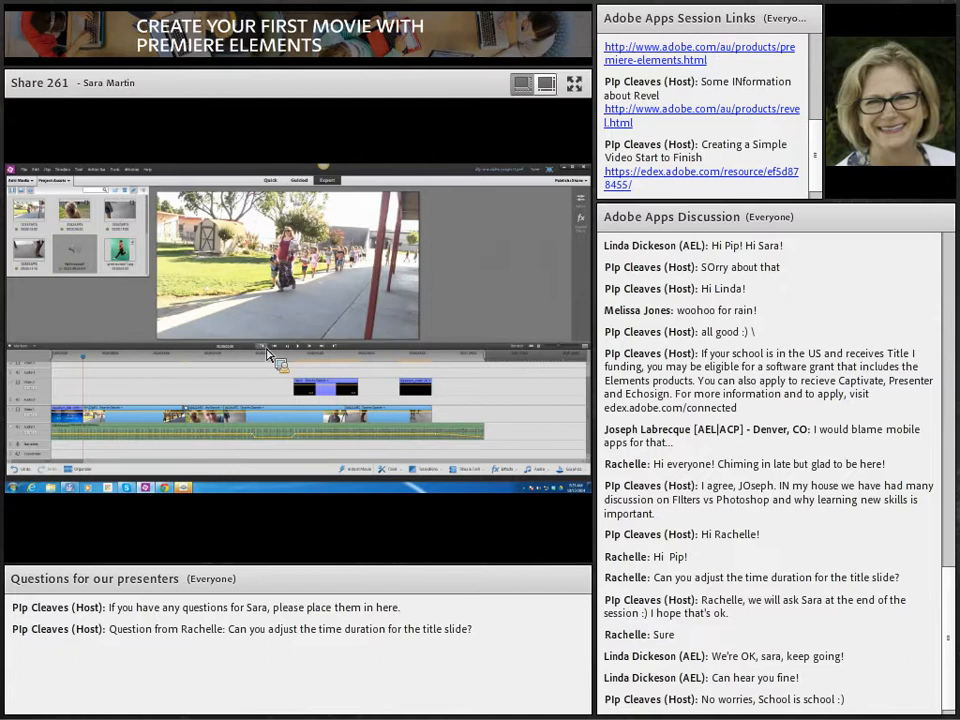
Step: Split the walking children clip partway through, delete the part before the split and close the gap
{"action": "left_click_drag", "start_coordinate": [95, 362], "coordinate": [112, 361]}
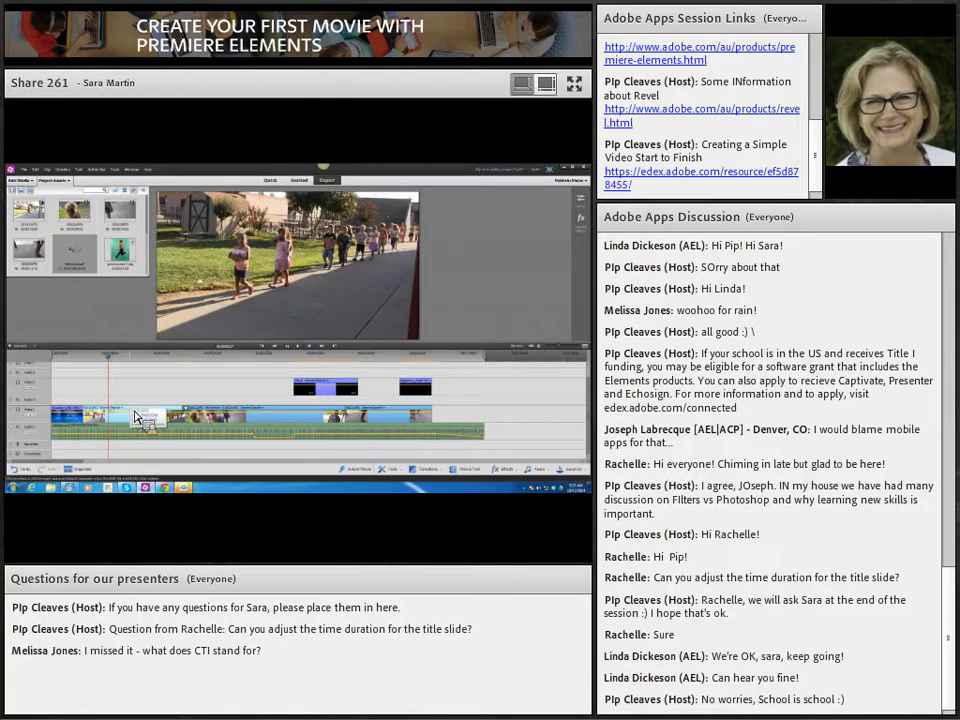
{"action": "left_click", "coordinate": [118, 421]}
{"action": "left_click_drag", "start_coordinate": [118, 421], "coordinate": [101, 417]}
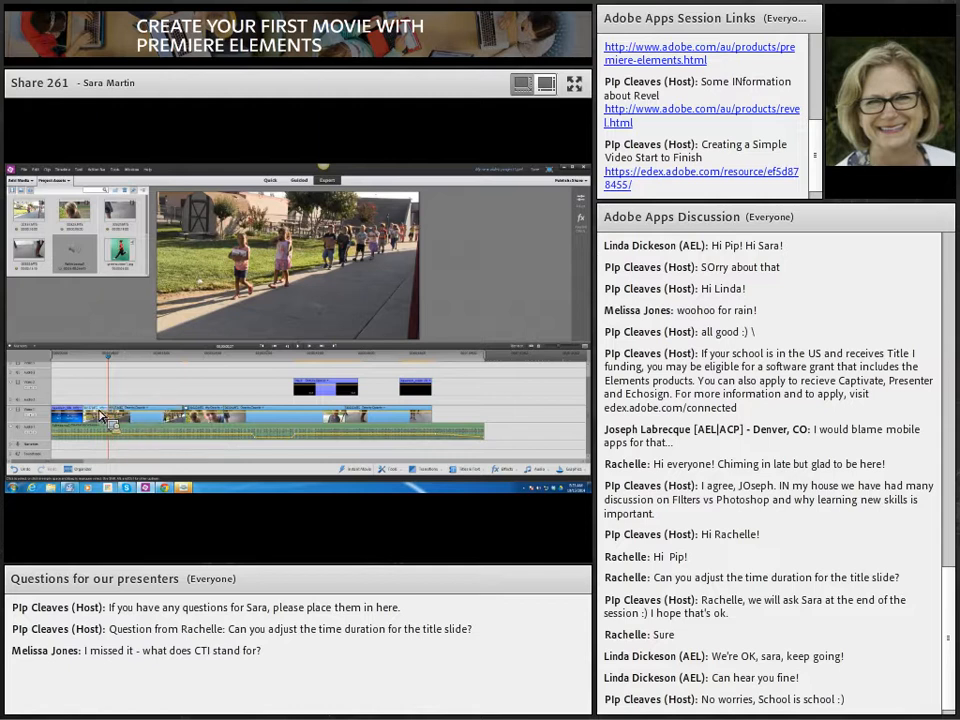
{"action": "right_click", "coordinate": [101, 417]}
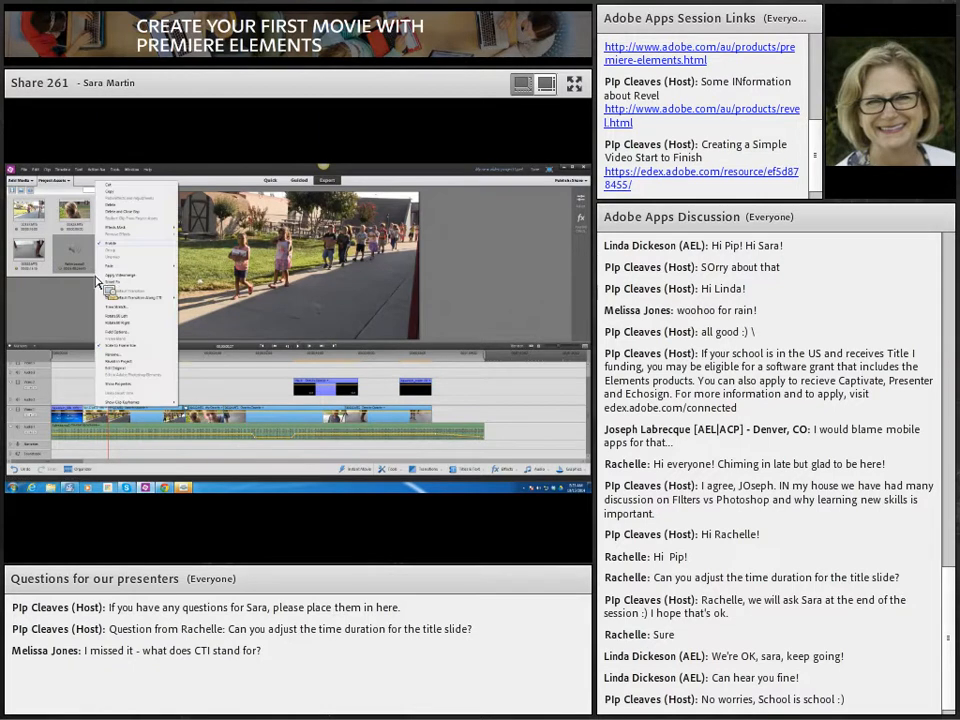
{"action": "left_click", "coordinate": [140, 222]}
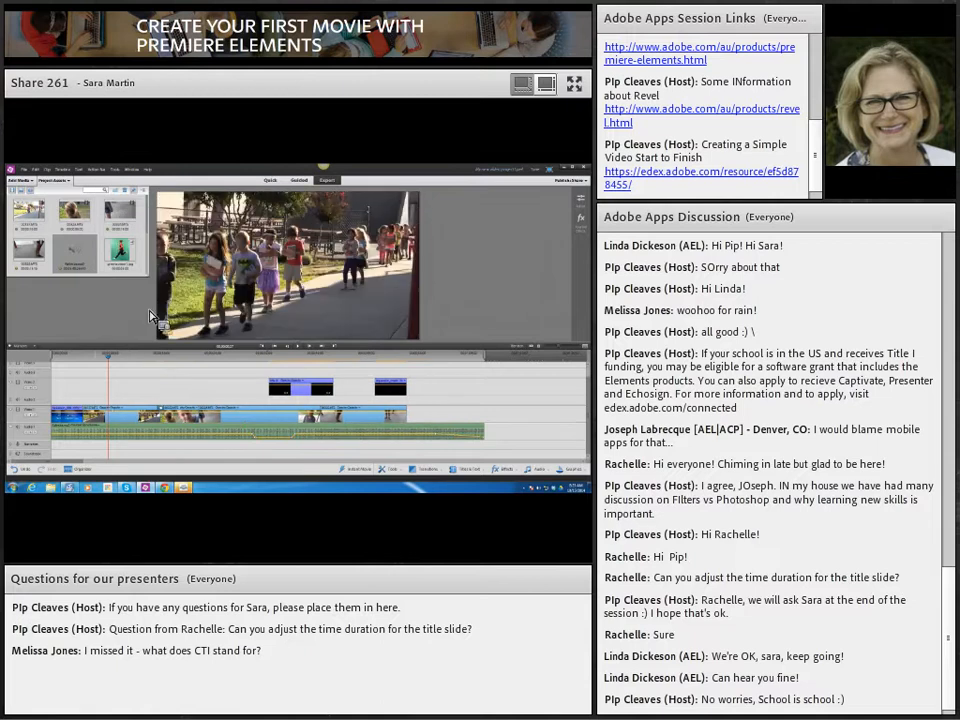
Step: Split the remaining walking children footage on Video 1 again at the playhead
{"action": "left_click", "coordinate": [108, 415]}
{"action": "left_click", "coordinate": [118, 416]}
{"action": "left_click_drag", "start_coordinate": [117, 414], "coordinate": [99, 411]}
{"action": "right_click", "coordinate": [99, 411]}
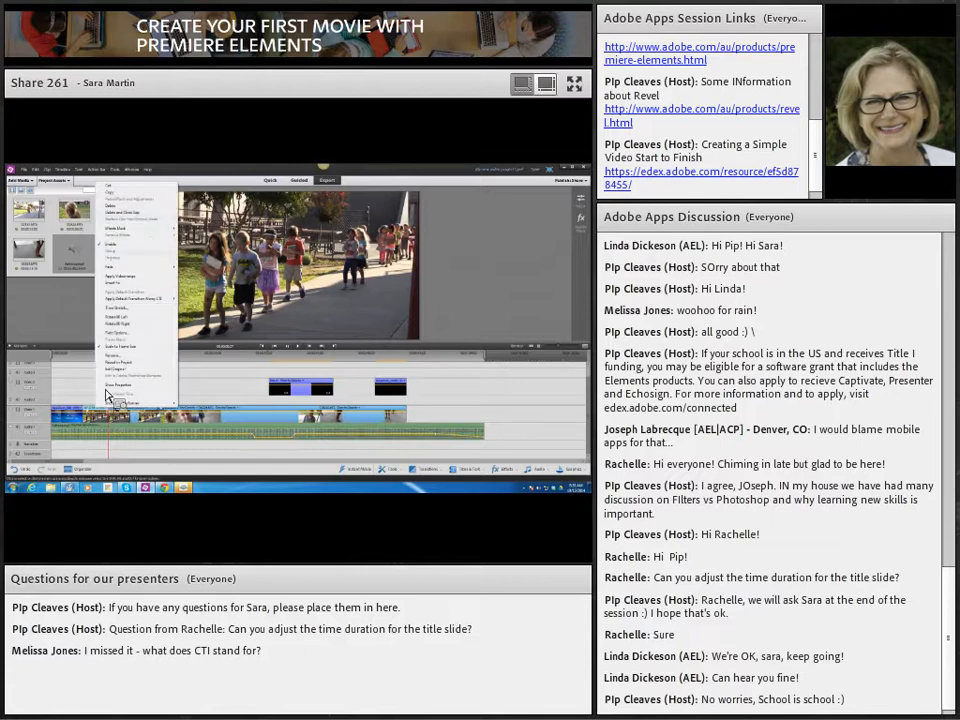
{"action": "left_click", "coordinate": [97, 164]}
Step: Insert a freeze frame of the smiling girl's close-up into the movie at that moment
{"action": "left_click_drag", "start_coordinate": [131, 248], "coordinate": [197, 366]}
{"action": "left_click_drag", "start_coordinate": [195, 359], "coordinate": [173, 358]}
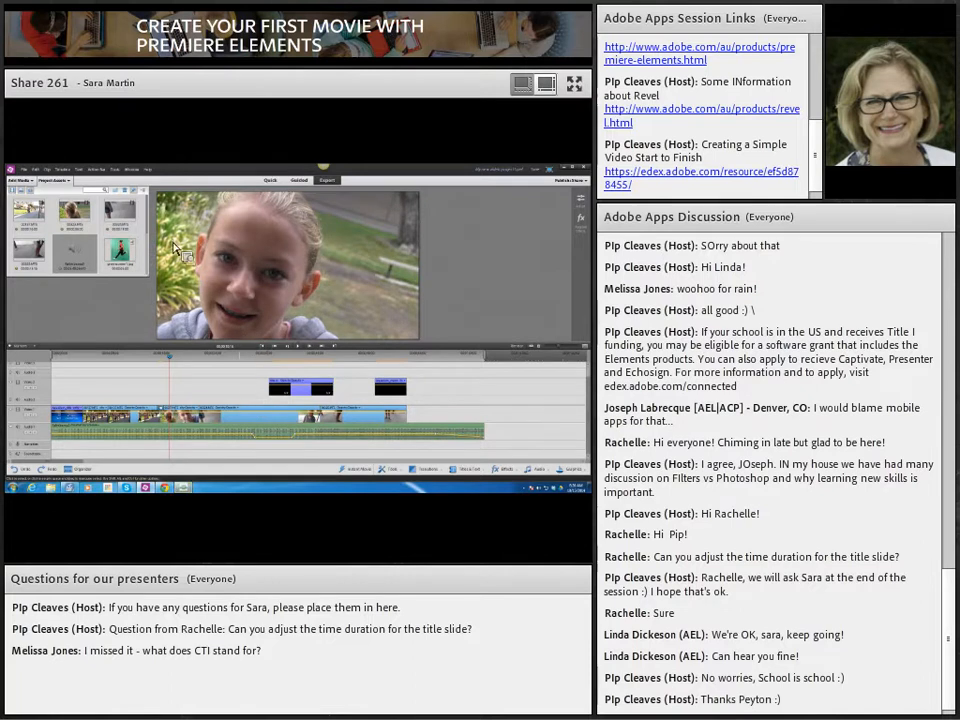
{"action": "left_click", "coordinate": [116, 170]}
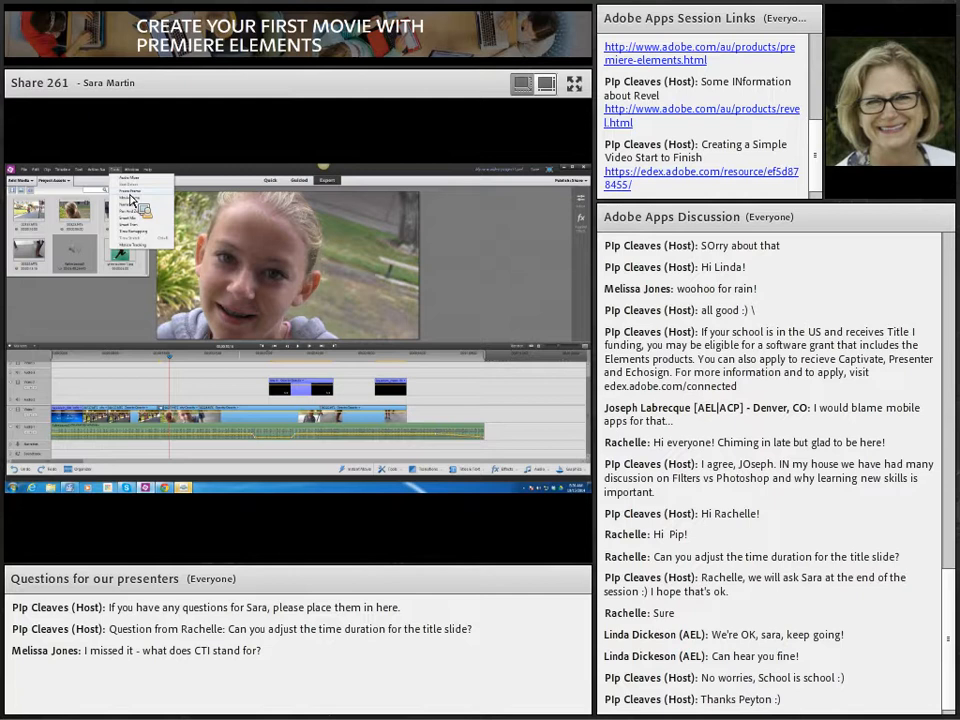
{"action": "left_click", "coordinate": [131, 198]}
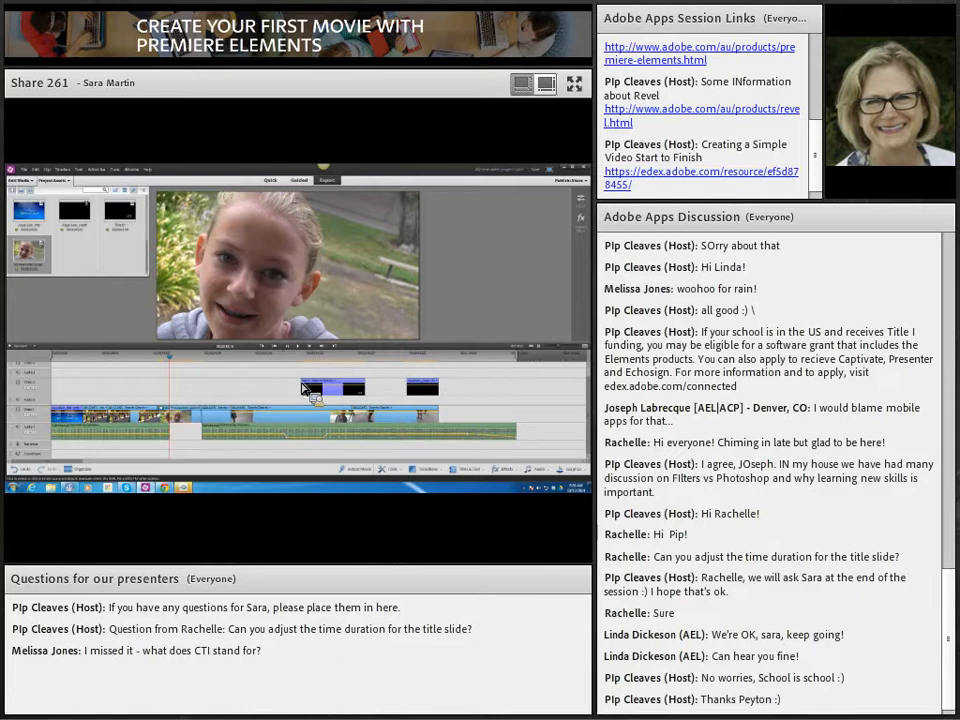
Step: Move the freeze-frame clip to the end of Video 1, past the music, and close the gap it leaves
{"action": "left_click_drag", "start_coordinate": [171, 359], "coordinate": [185, 363]}
{"action": "left_click_drag", "start_coordinate": [185, 415], "coordinate": [551, 420]}
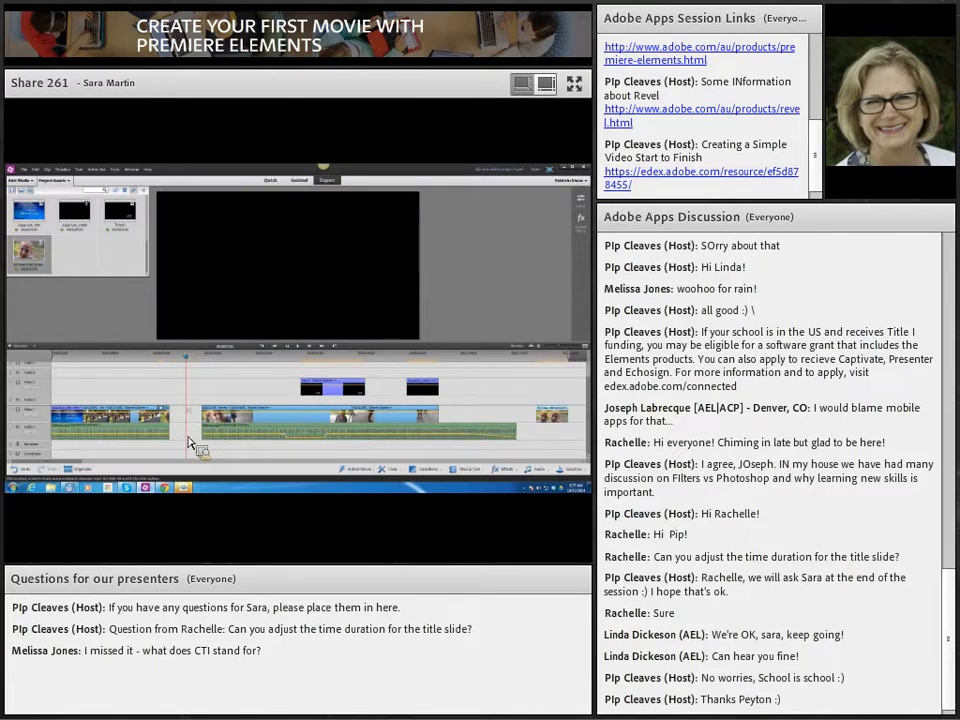
{"action": "right_click", "coordinate": [199, 420]}
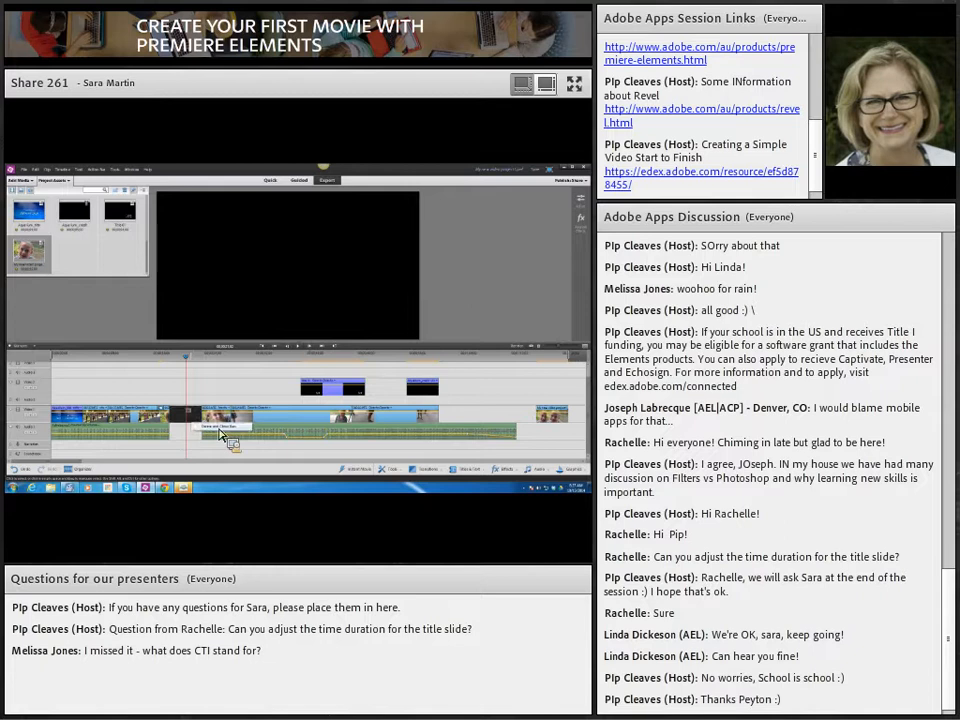
{"action": "left_click", "coordinate": [221, 432]}
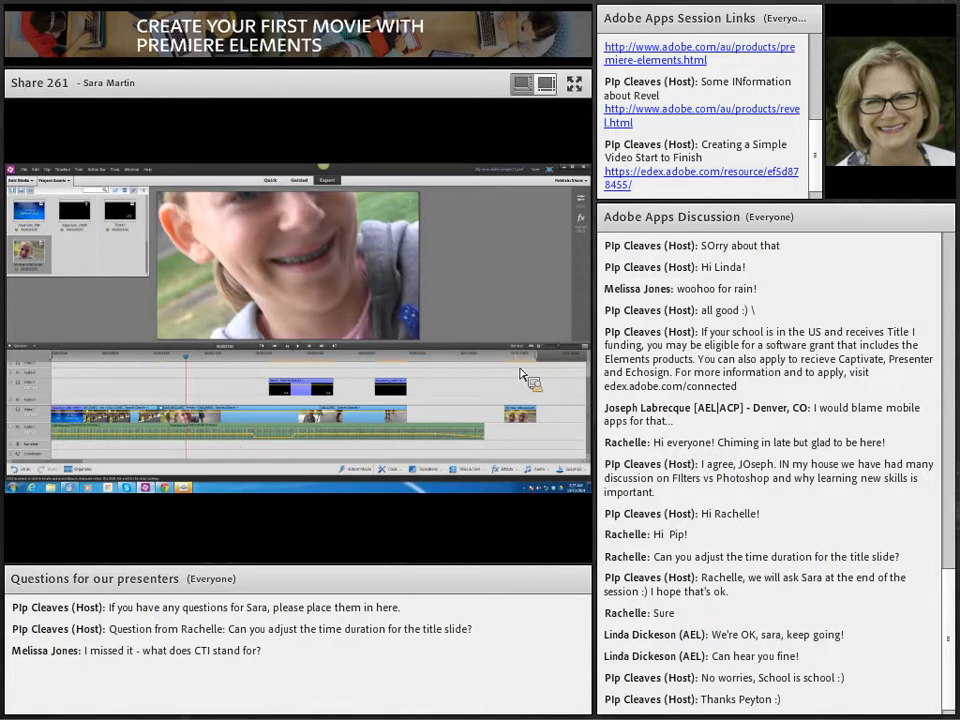
Step: View the freeze-frame clip and reposition it slightly further along Video 1 beyond the end of the music
{"action": "left_click", "coordinate": [514, 356]}
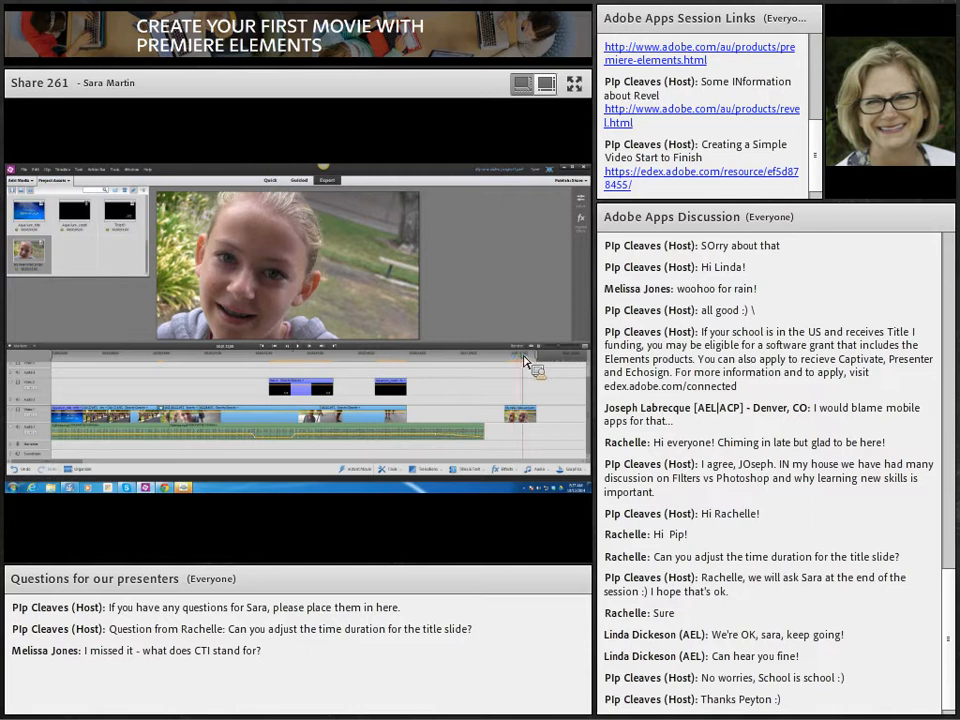
{"action": "left_click_drag", "start_coordinate": [530, 415], "coordinate": [514, 411]}
{"action": "mouse_move", "coordinate": [522, 361]}
{"action": "left_mouse_down"}
{"action": "mouse_move", "coordinate": [499, 361]}
{"action": "mouse_move", "coordinate": [515, 361]}
{"action": "left_mouse_up"}
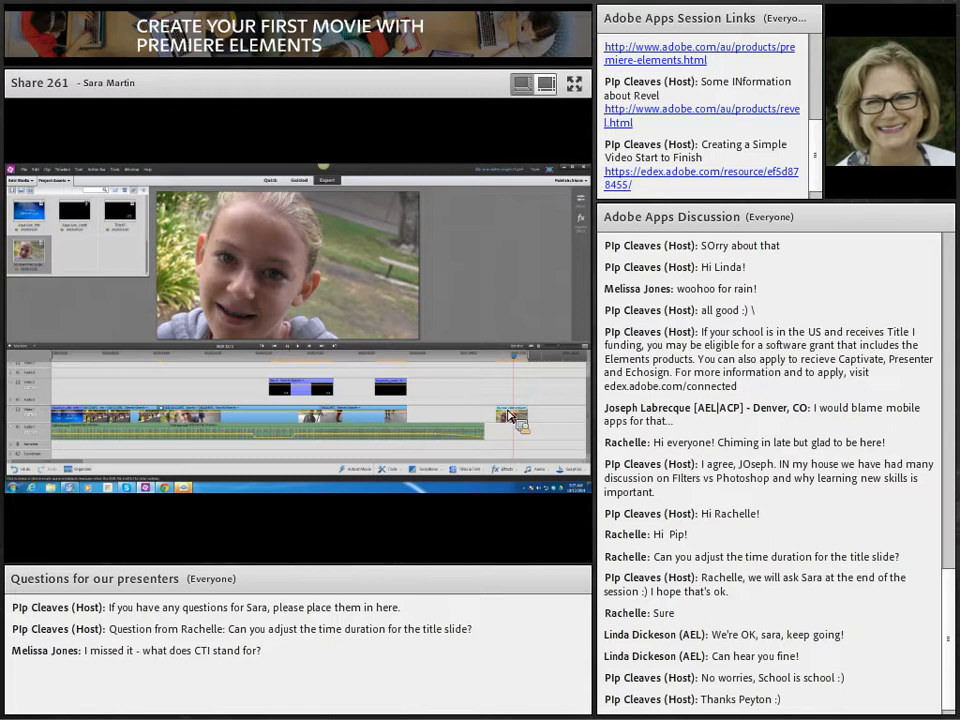
{"action": "left_click_drag", "start_coordinate": [510, 416], "coordinate": [535, 418]}
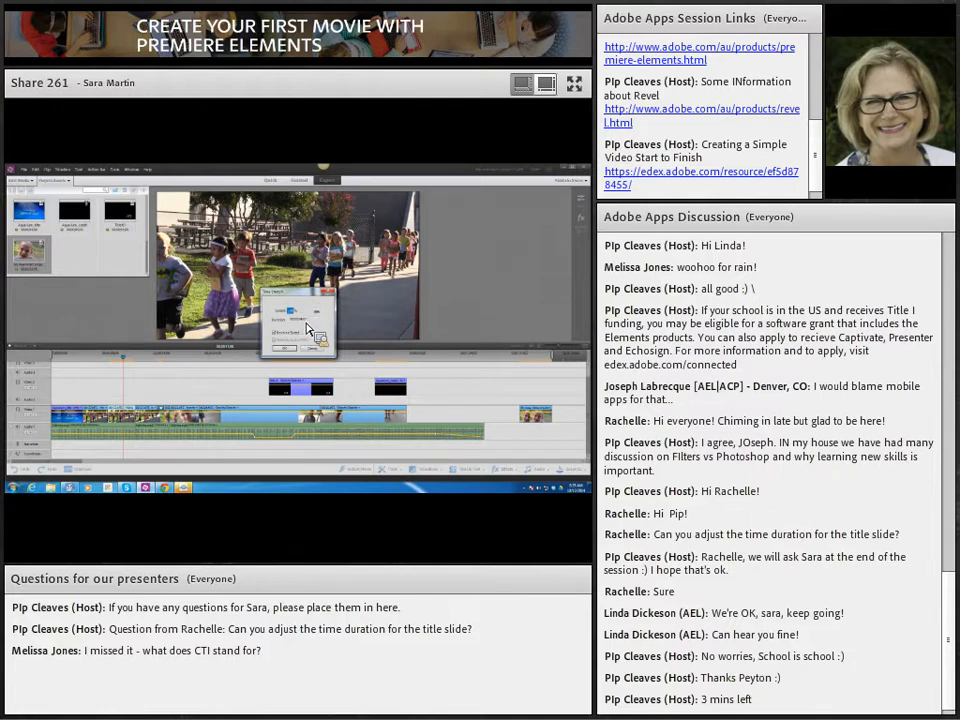
Step: Time Stretch a walking children segment to a shorter duration and scrub through the faster footage
{"action": "left_click", "coordinate": [307, 325]}
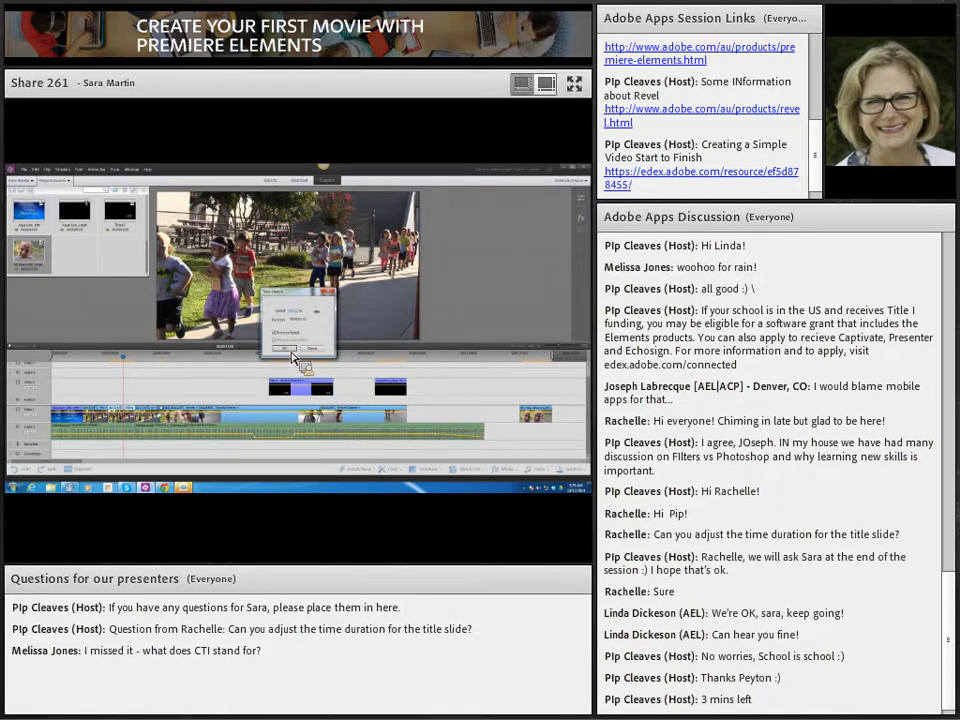
{"action": "left_click", "coordinate": [291, 351]}
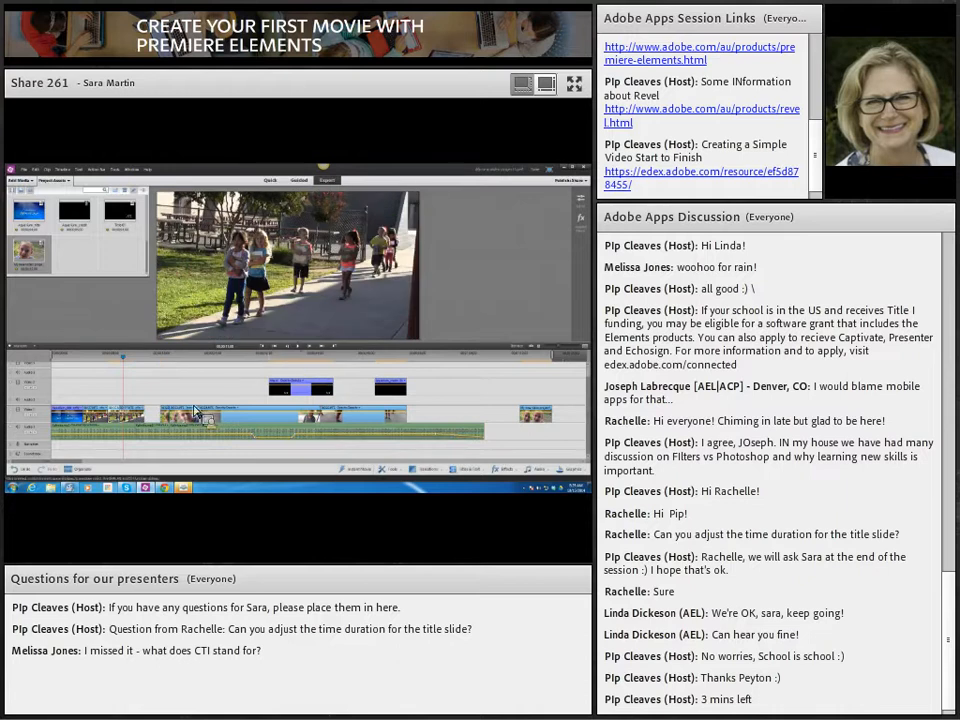
{"action": "left_click_drag", "start_coordinate": [127, 359], "coordinate": [116, 363]}
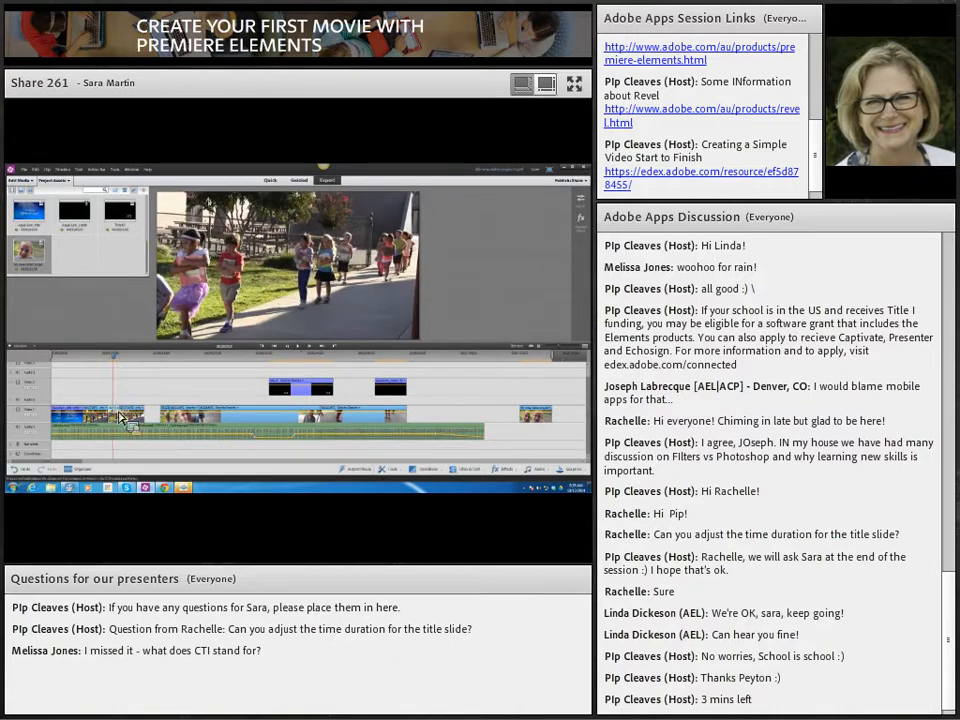
{"action": "left_click_drag", "start_coordinate": [122, 372], "coordinate": [105, 366]}
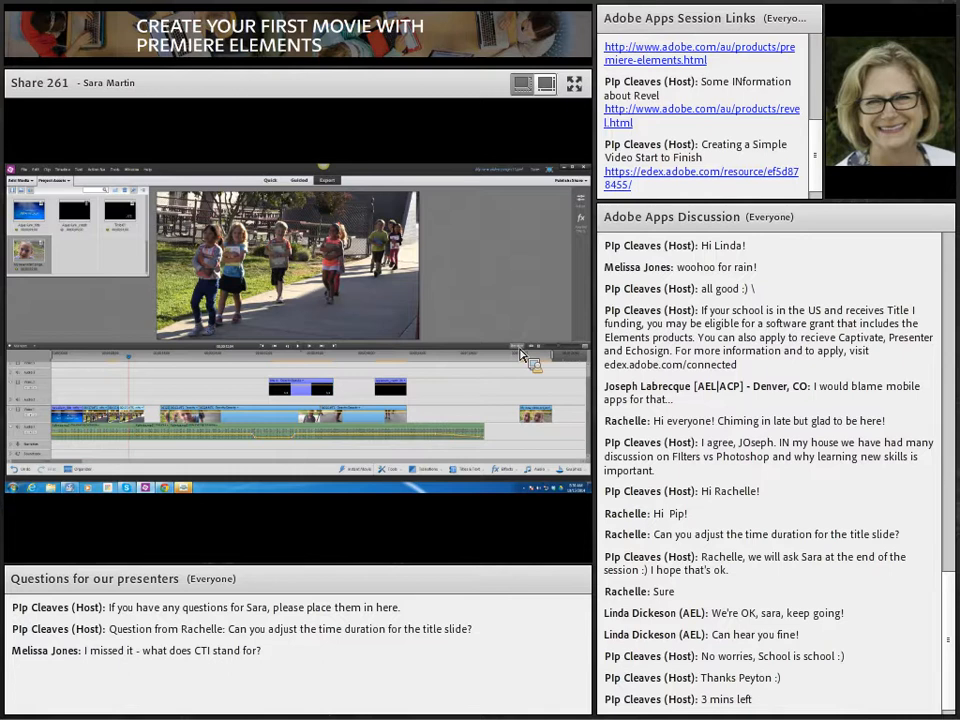
Step: Time Stretch the walking children segment under the playhead to a longer duration and play the slower footage
{"action": "left_click", "coordinate": [131, 360]}
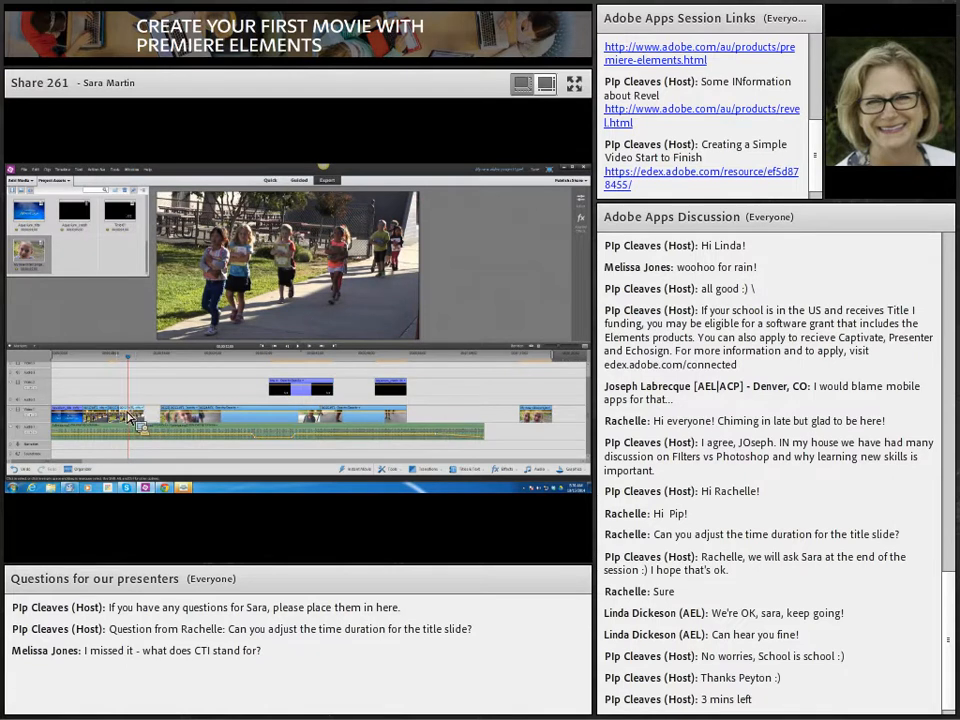
{"action": "right_click", "coordinate": [163, 303]}
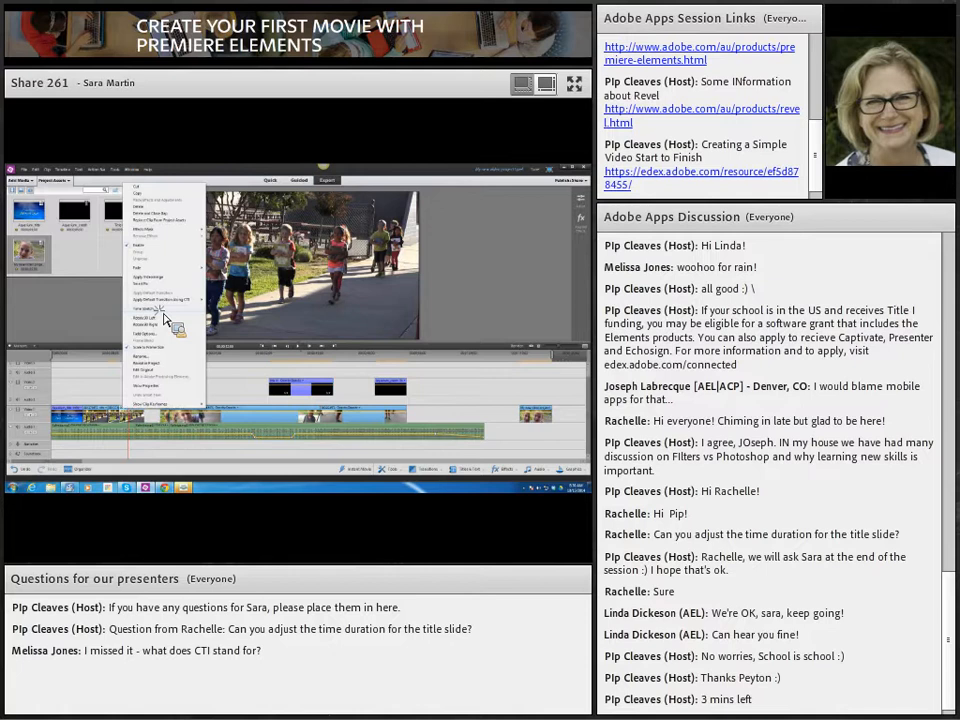
{"action": "left_click", "coordinate": [168, 318]}
{"action": "left_click", "coordinate": [304, 324]}
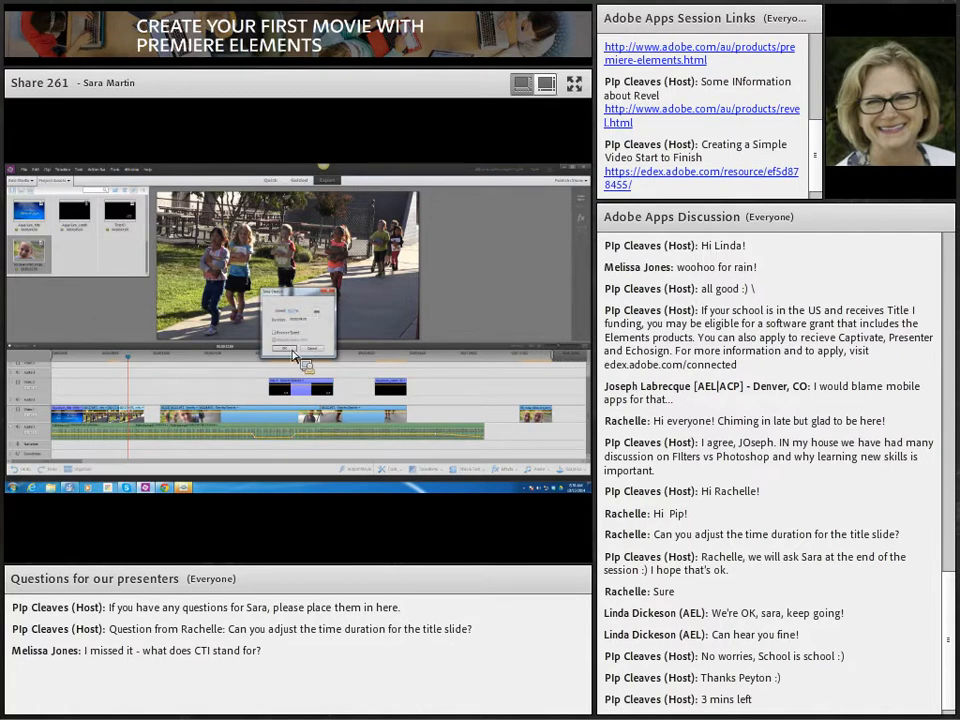
{"action": "left_click", "coordinate": [286, 348]}
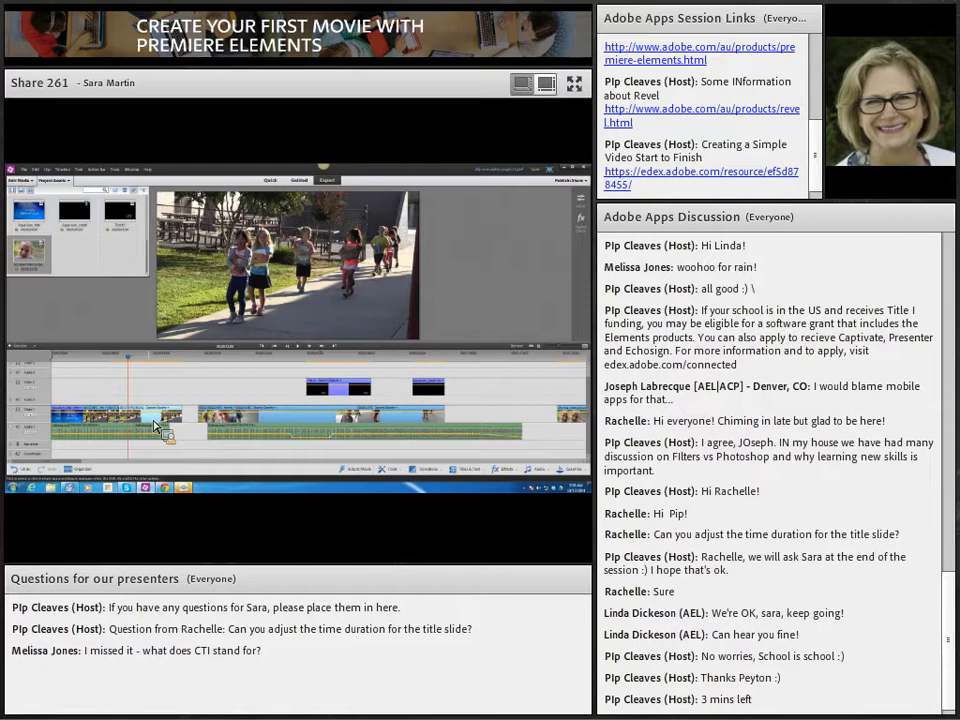
{"action": "left_click", "coordinate": [118, 357]}
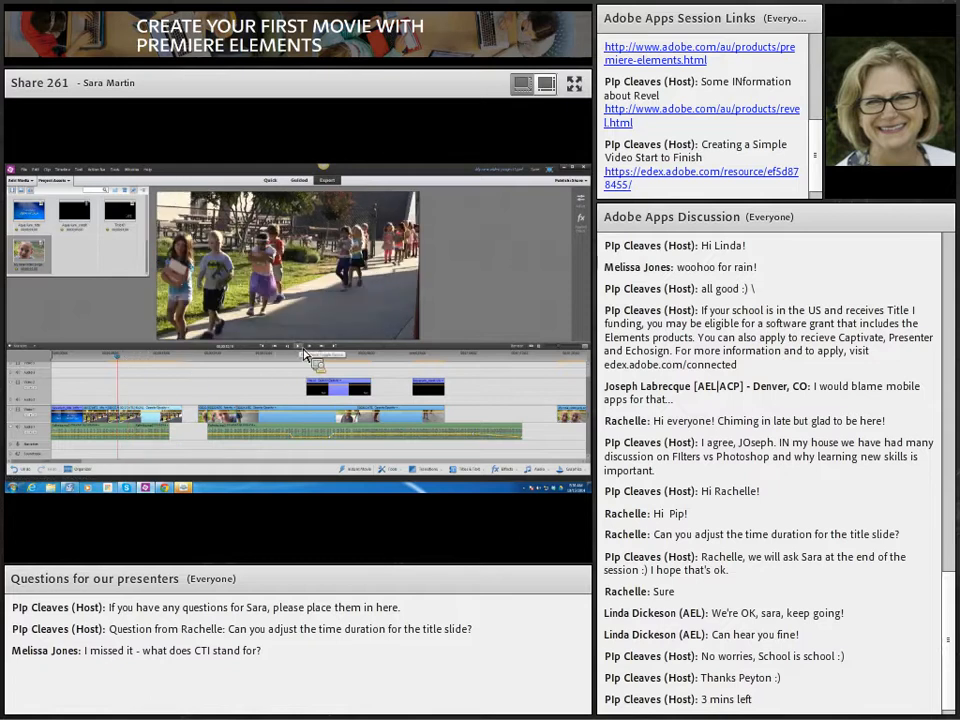
{"action": "left_click", "coordinate": [302, 348]}
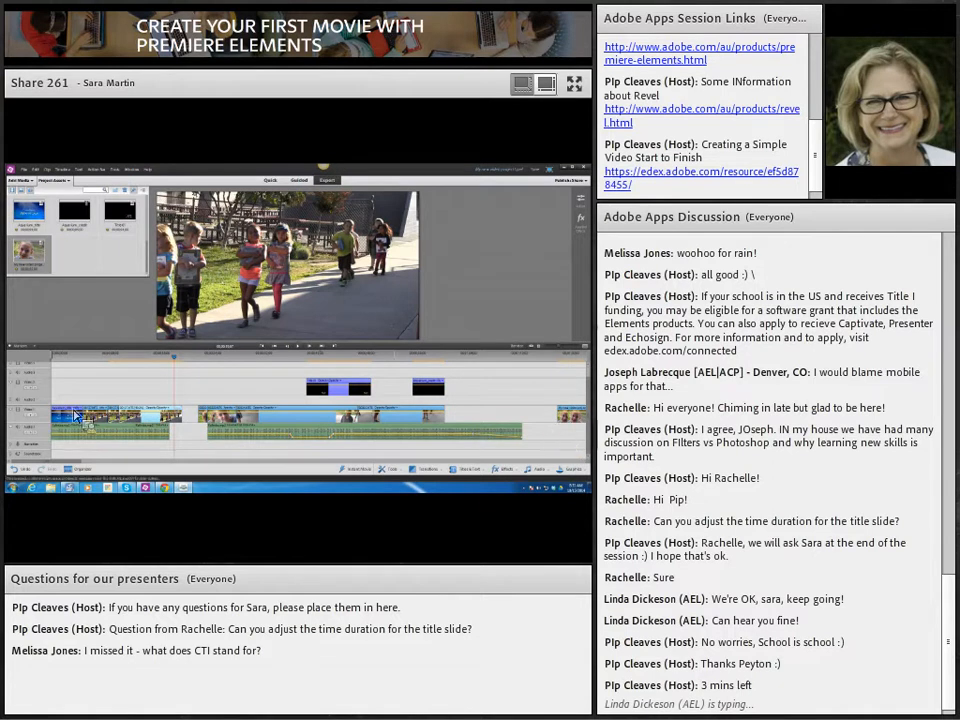
Step: Extend the duration of the opening "About Me" title on Video 1
{"action": "left_click_drag", "start_coordinate": [72, 413], "coordinate": [118, 420]}
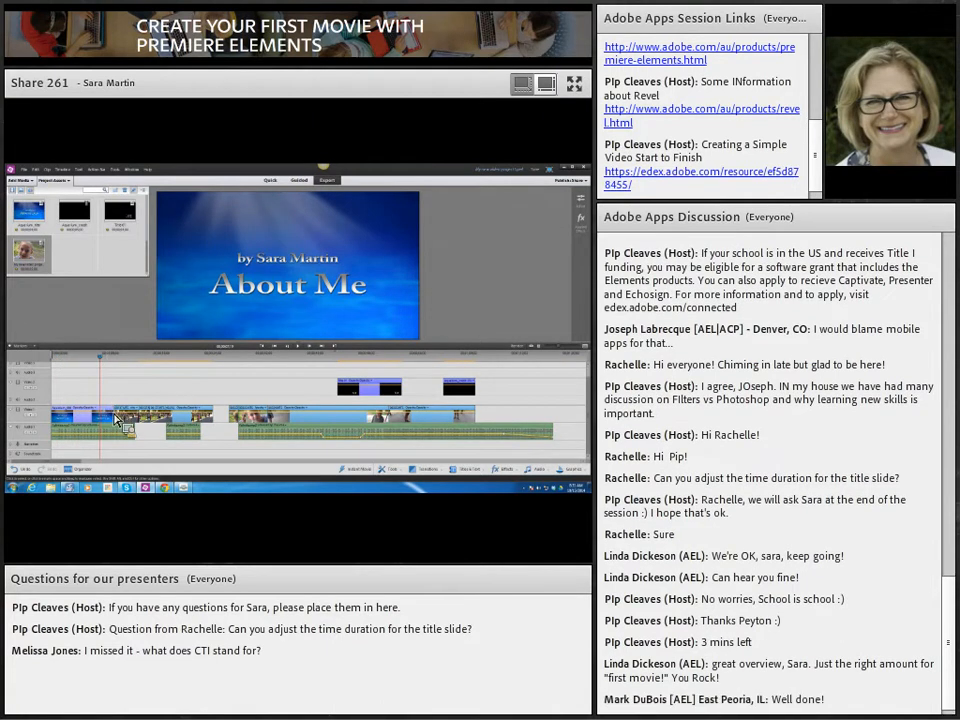